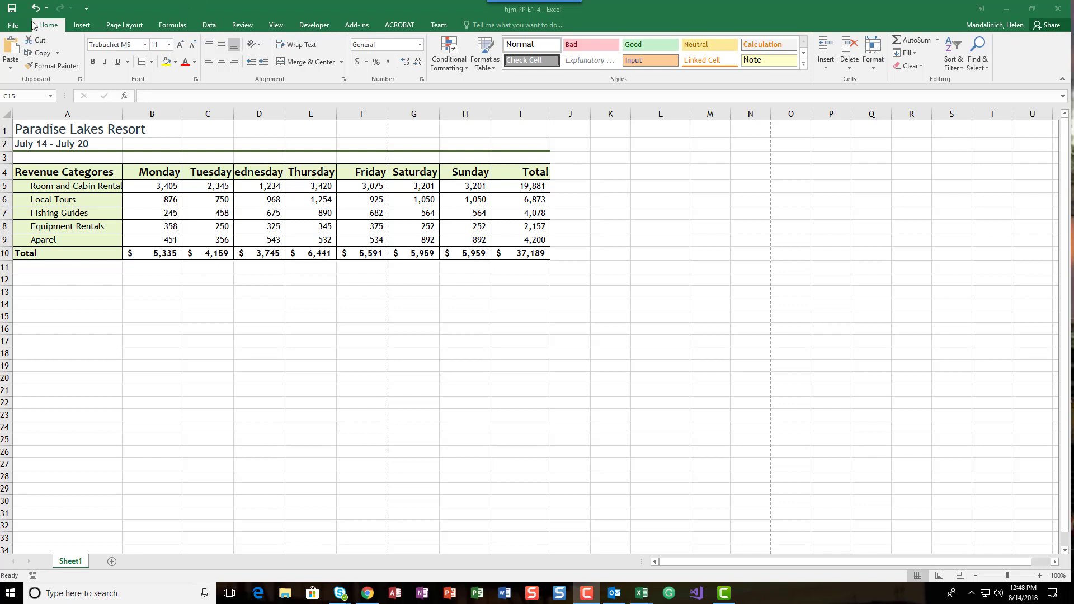
left_click(875, 64)
left_click(873, 67)
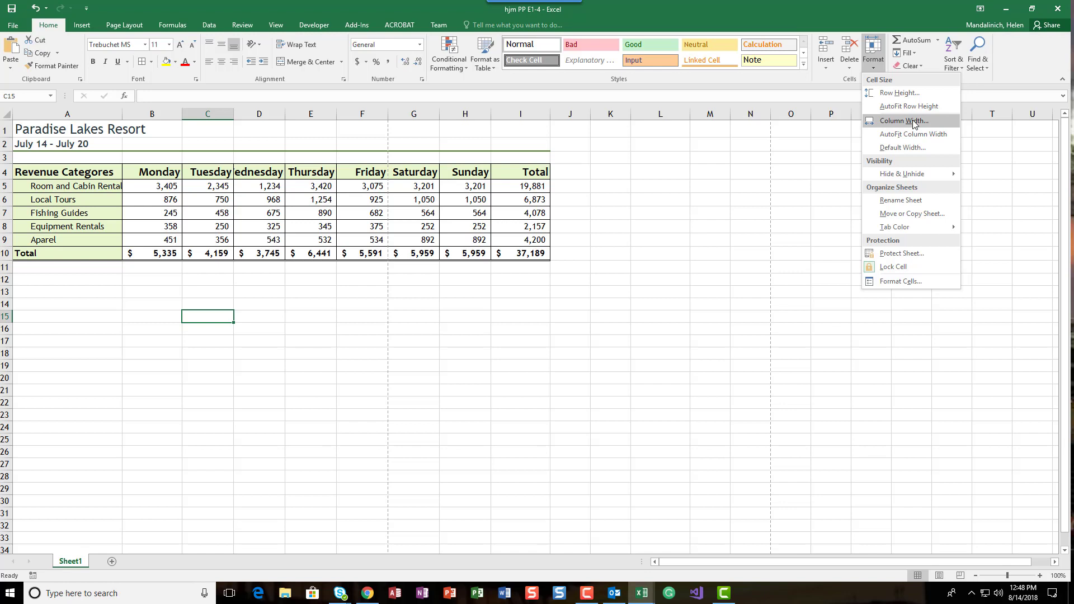
left_click(305, 136)
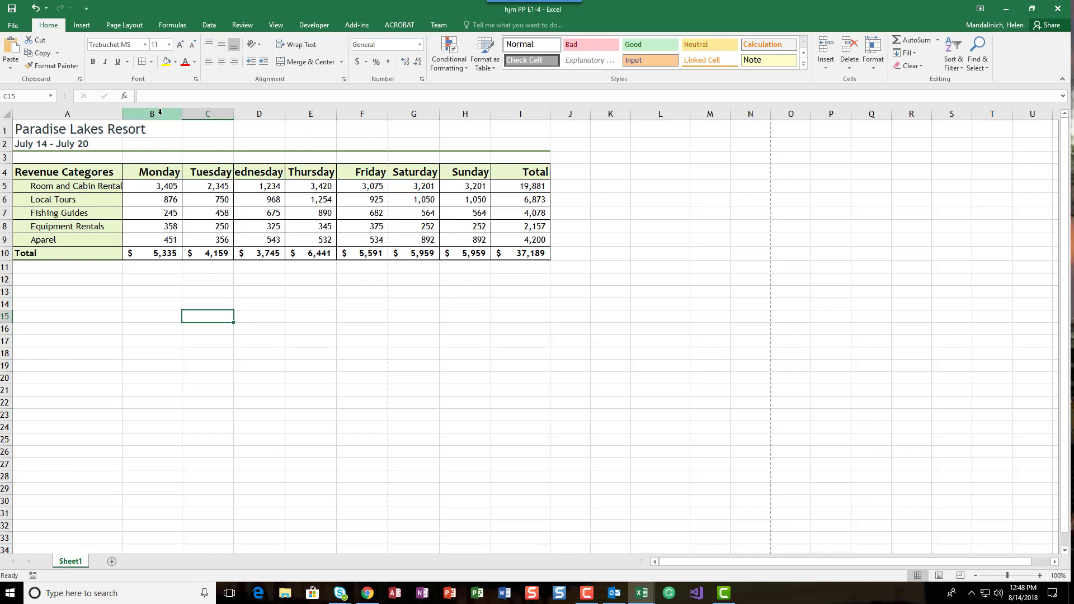
Step: Widen columns B through I together to about 14.5 by resizing them freehand
left_click_drag(162, 110, 523, 114)
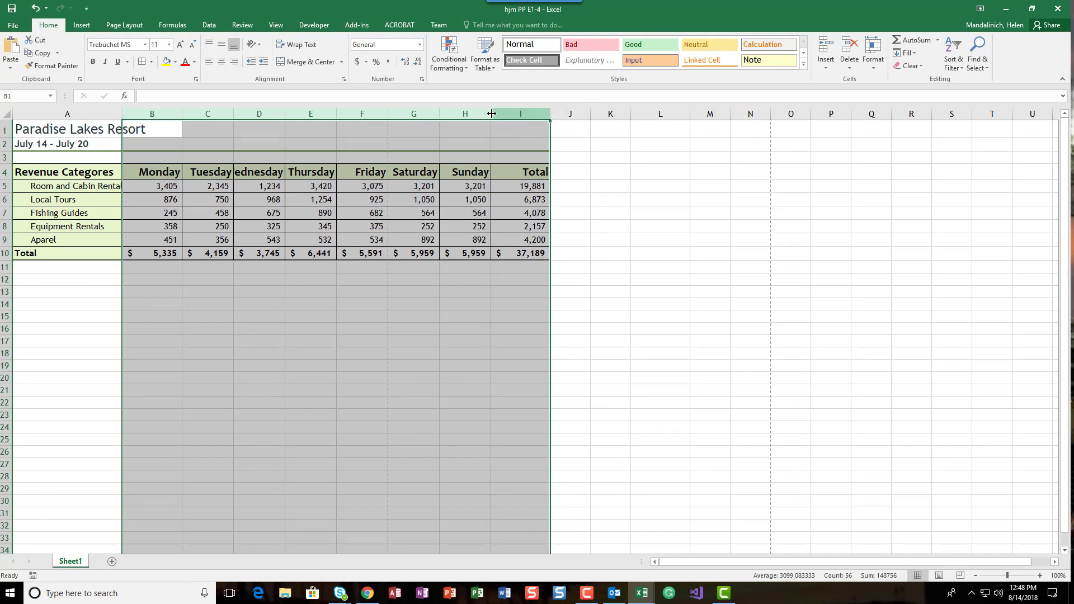
mouse_move(494, 115)
left_mouse_down()
mouse_move(551, 112)
mouse_move(507, 113)
left_mouse_up()
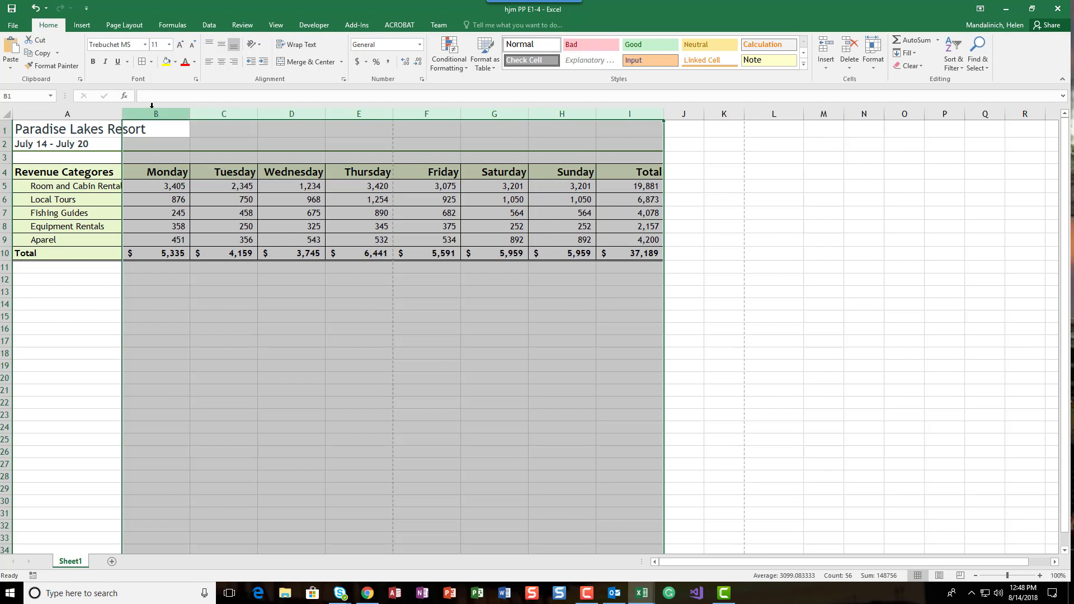
left_click(494, 367)
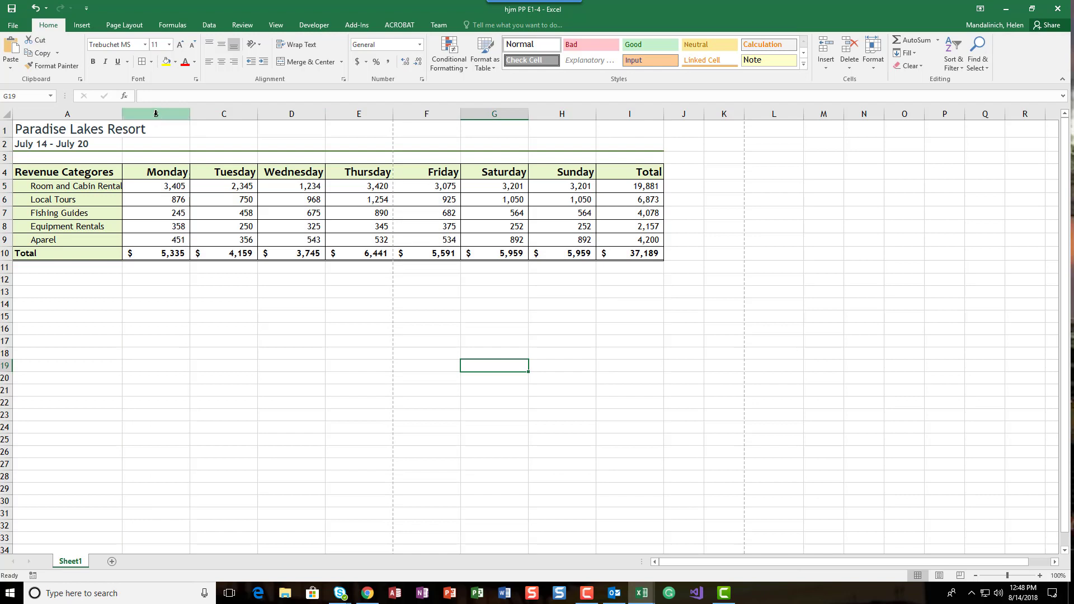
Step: Set the width of columns B through I to exactly 14
left_click_drag(156, 114, 619, 109)
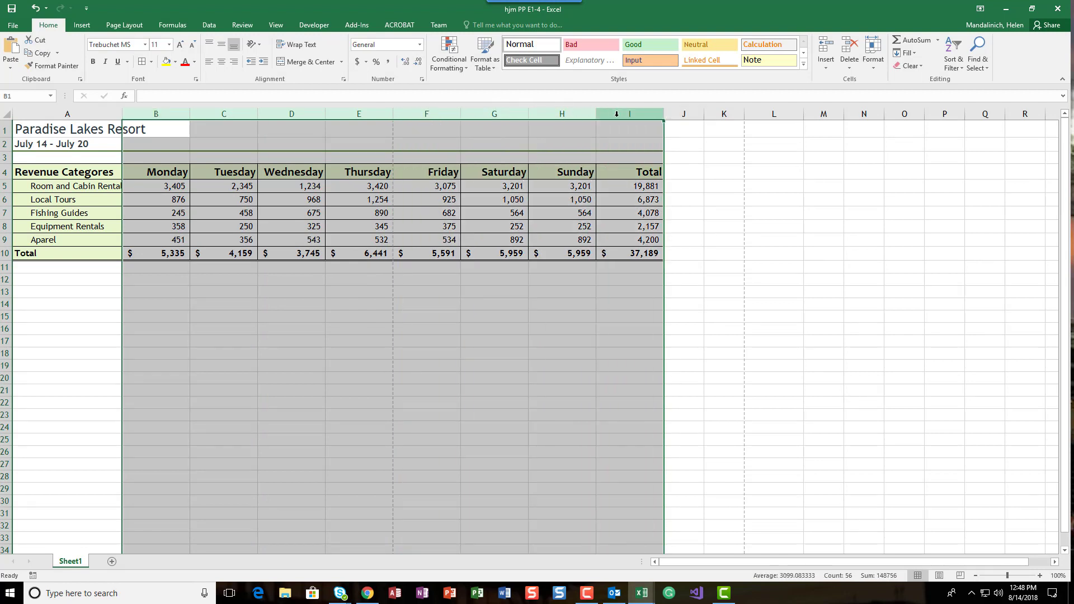
left_click(874, 68)
left_click(891, 127)
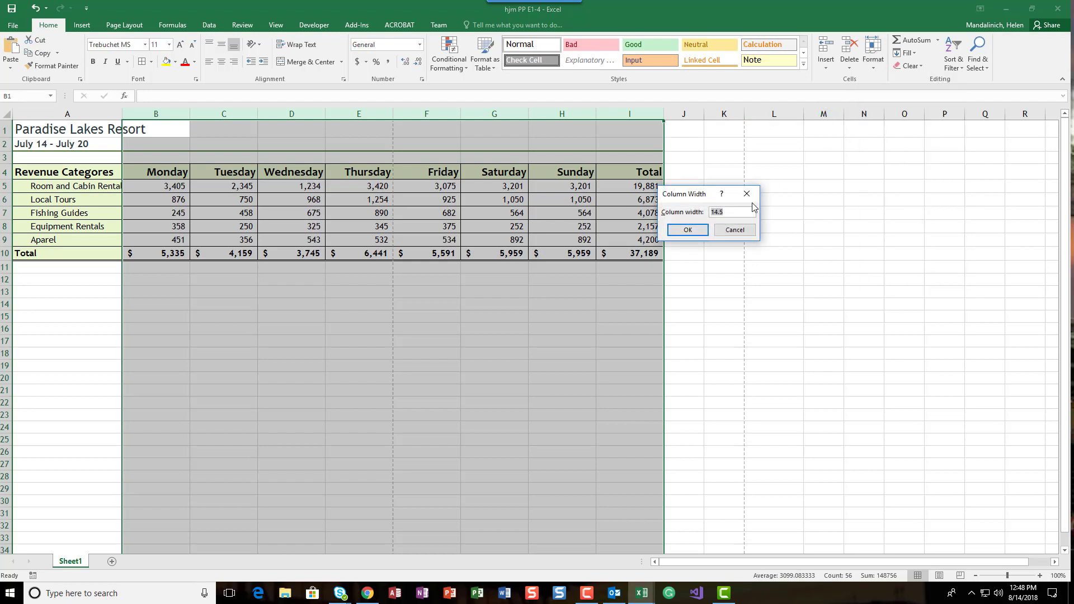
type("14")
key("Return")
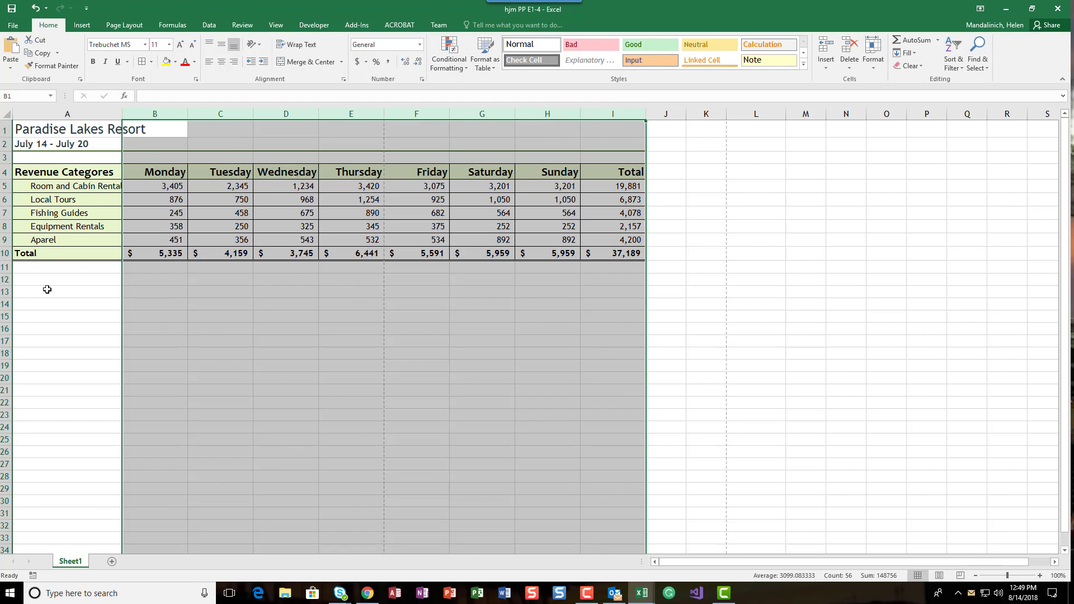
Step: Set the row height of the heading row 4 and the total row 10 to 24
left_click(4, 172)
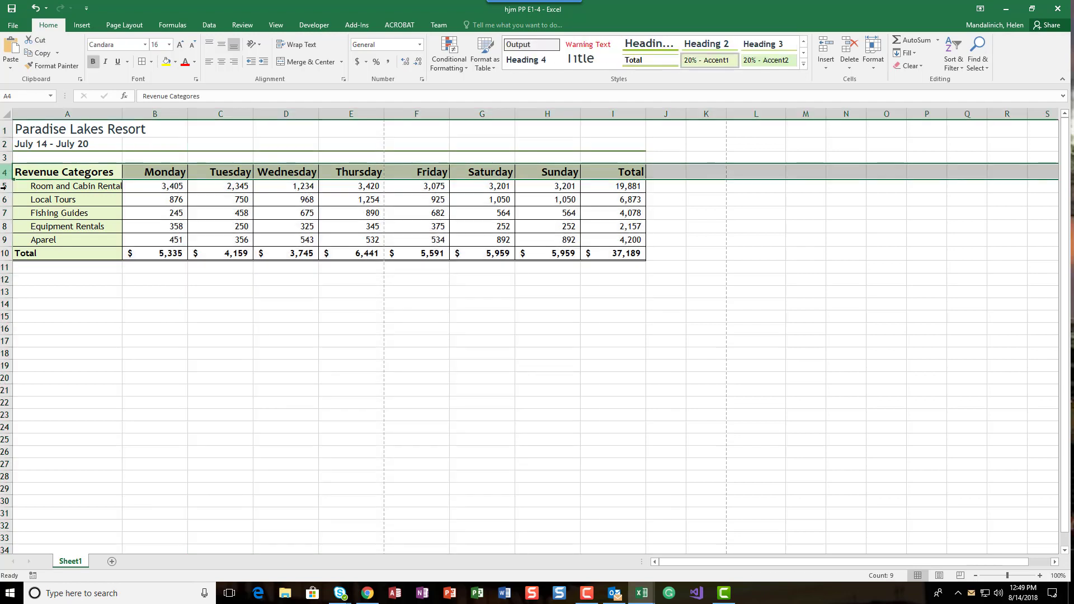
left_click(4, 253)
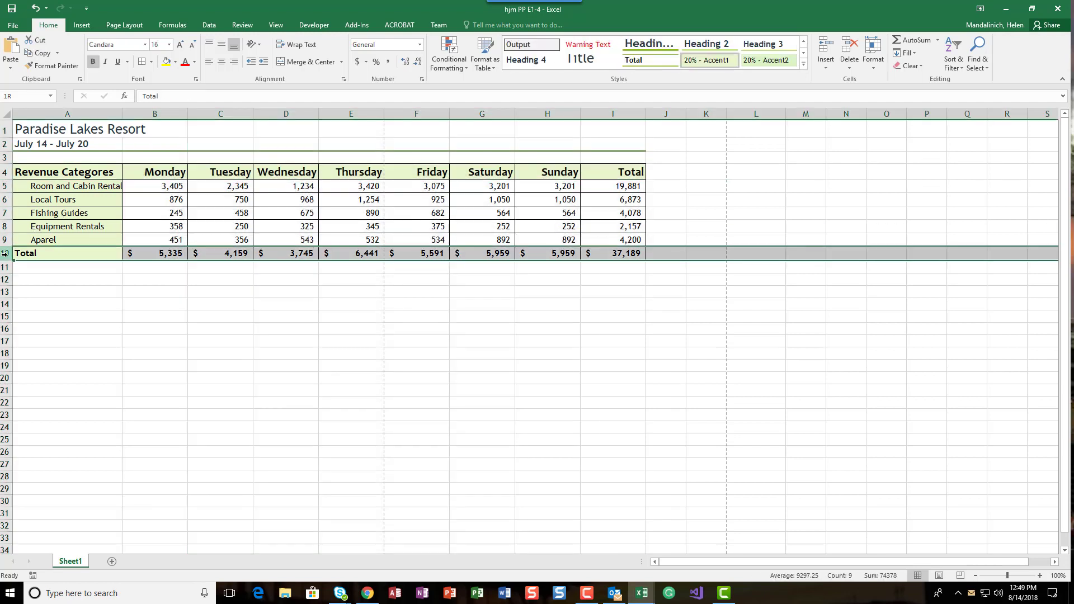
left_click(5, 174)
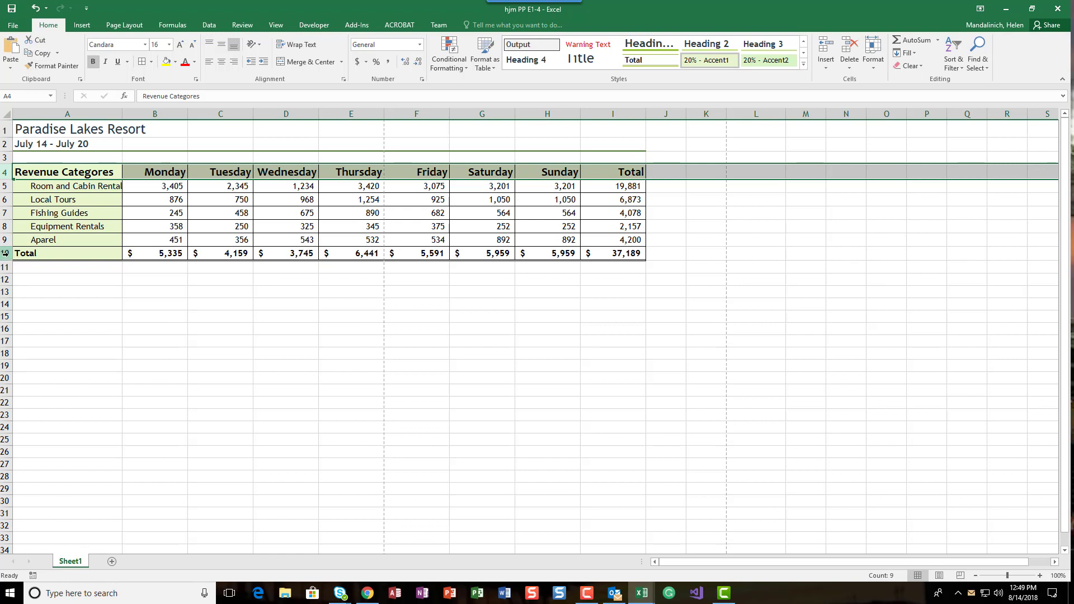
left_click(6, 253, "ctrl")
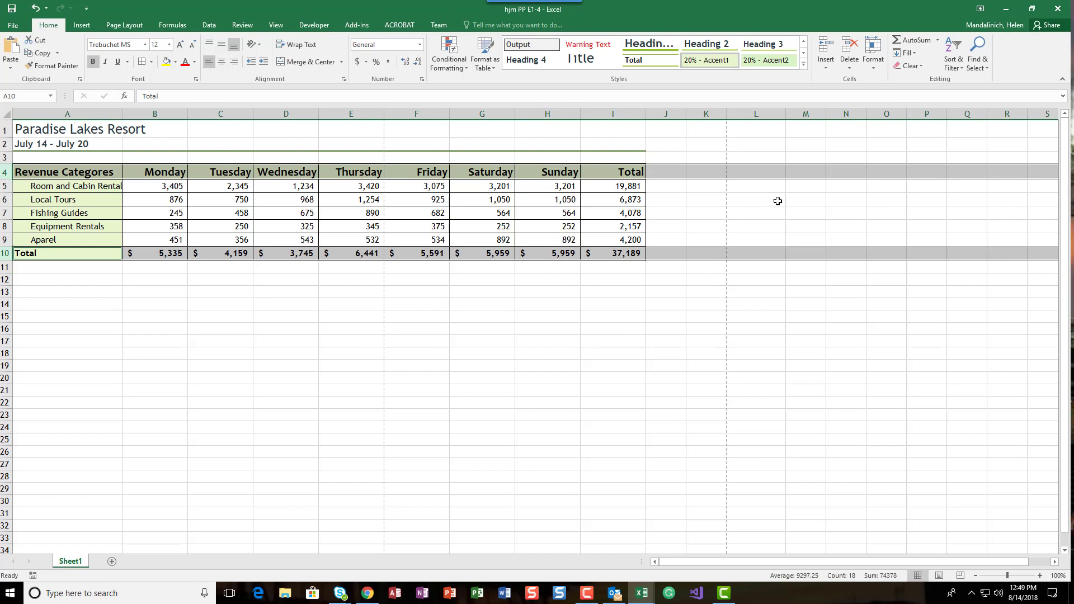
left_click(874, 71)
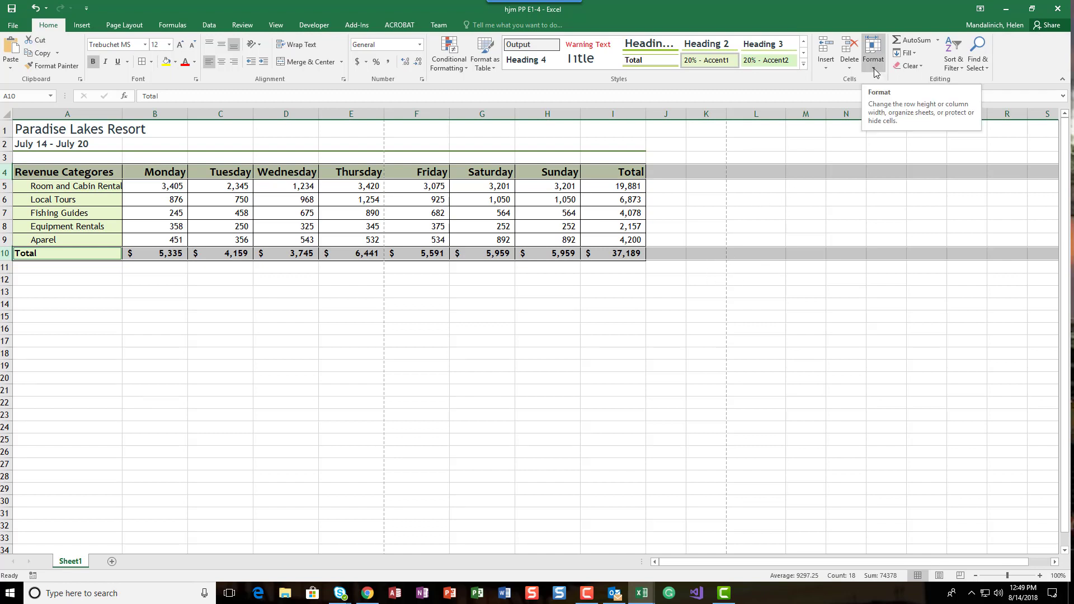
left_click(876, 72)
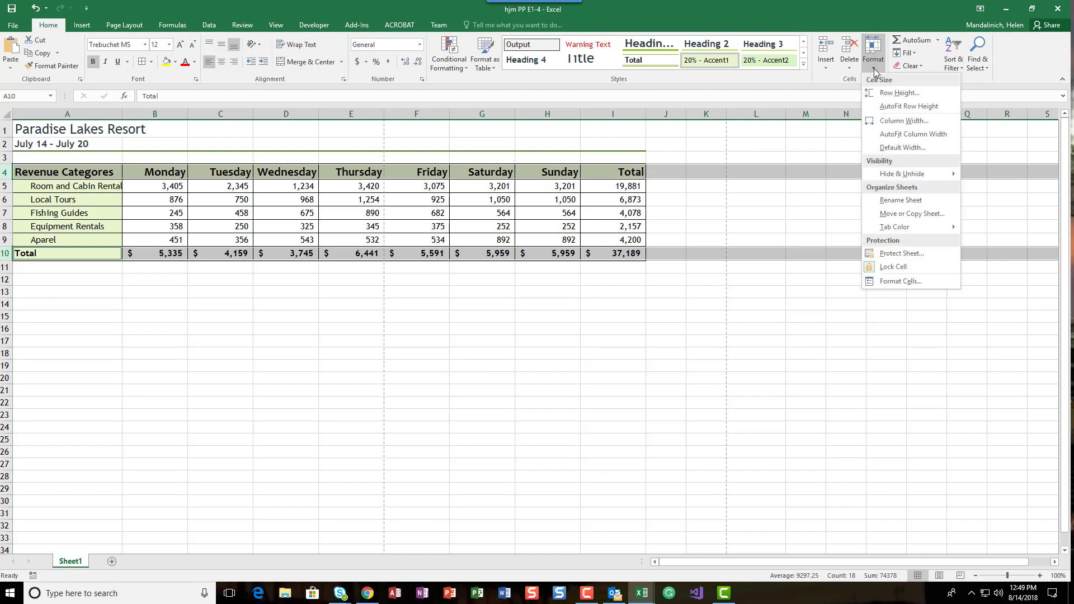
left_click(880, 97)
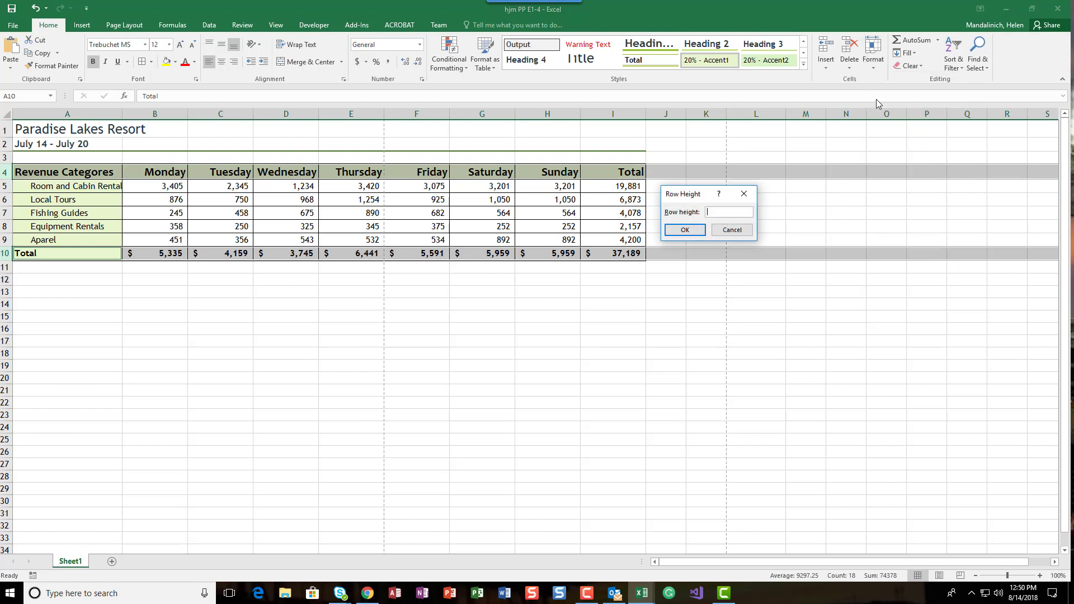
type("24")
key("Return")
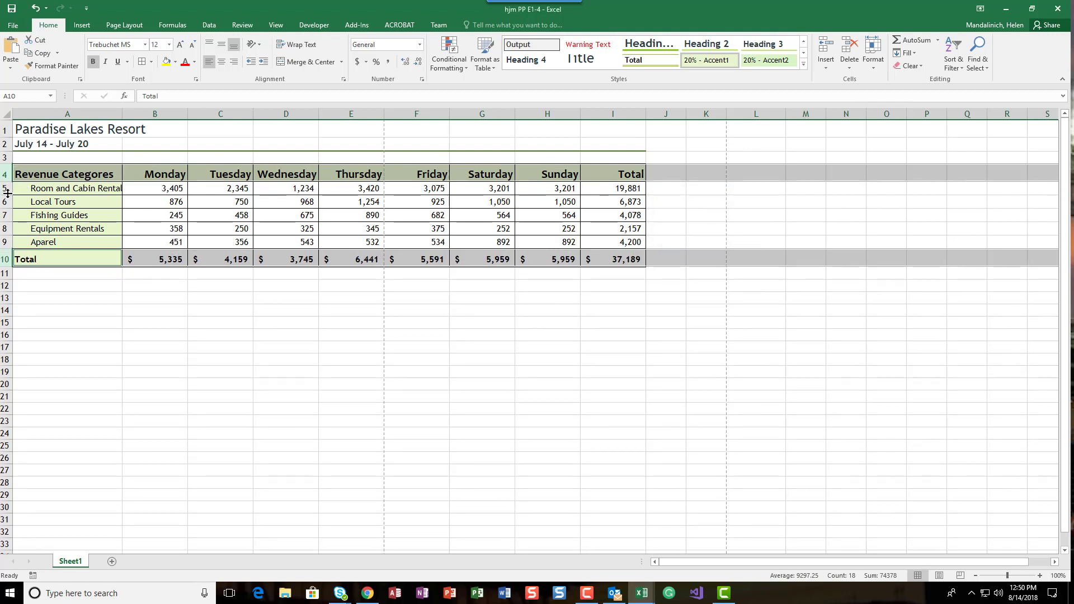
Step: Try making rows 4 and 10 taller by freehand resizing, undo the change and deselect the rows
left_click_drag(7, 181, 10, 199)
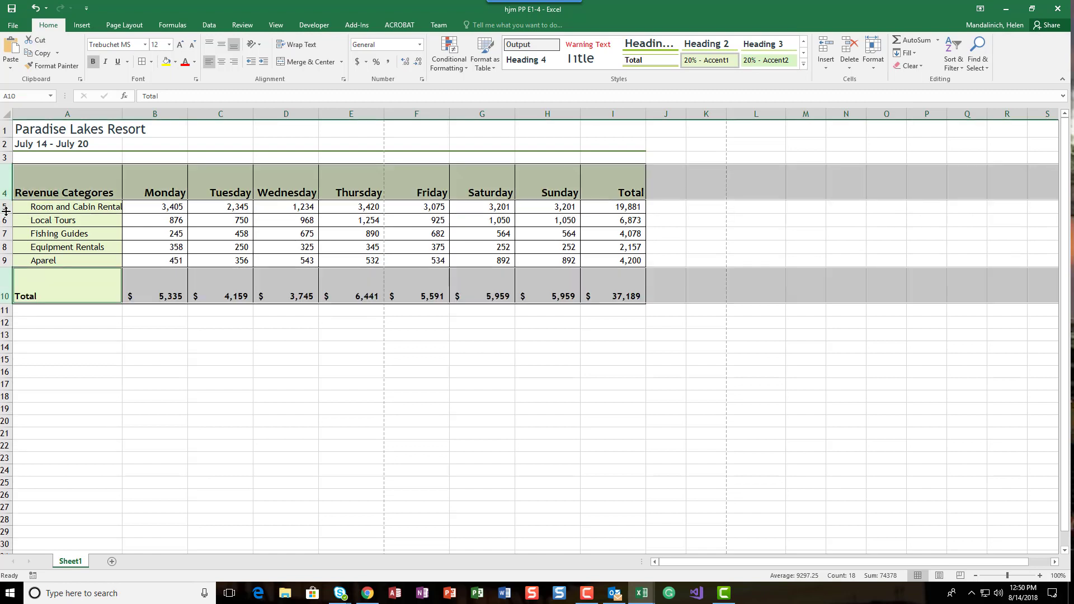
left_click(36, 8)
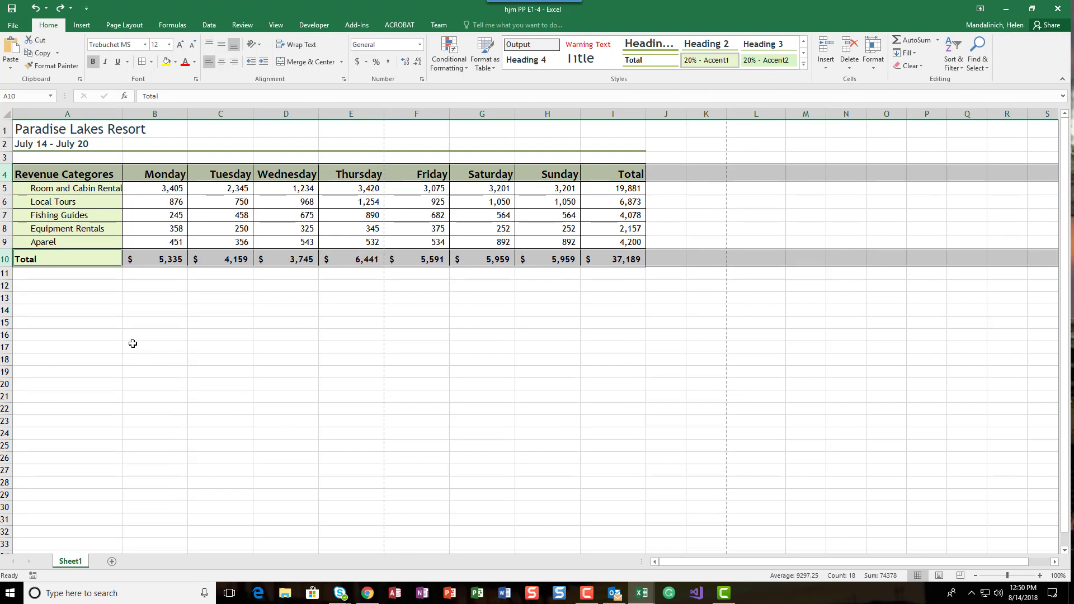
left_click(113, 329)
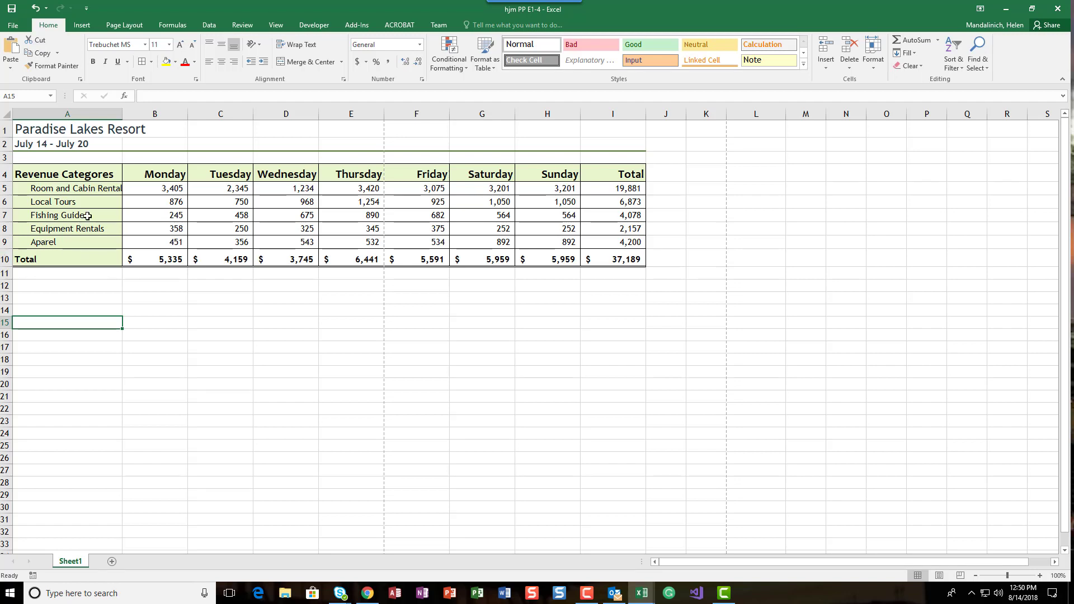
left_click(209, 113)
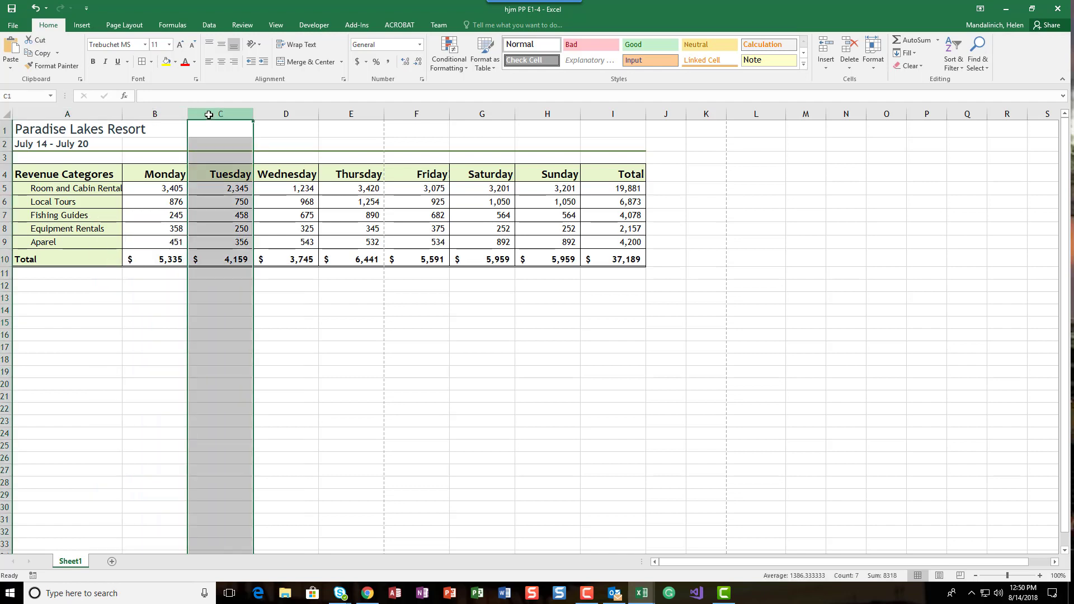
left_click(4, 243)
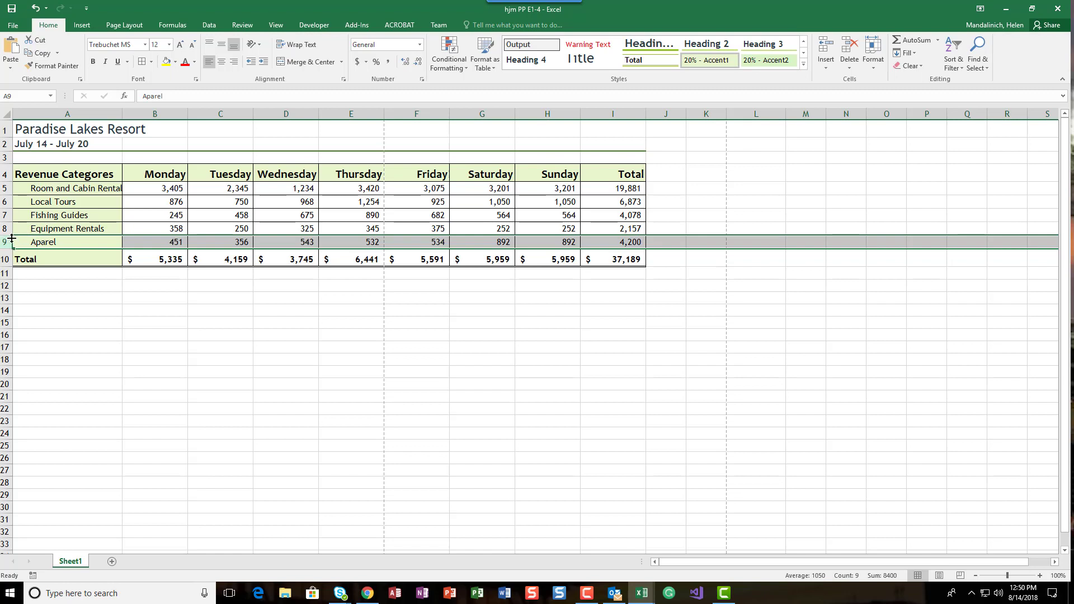
left_click_drag(5, 243, 6, 286)
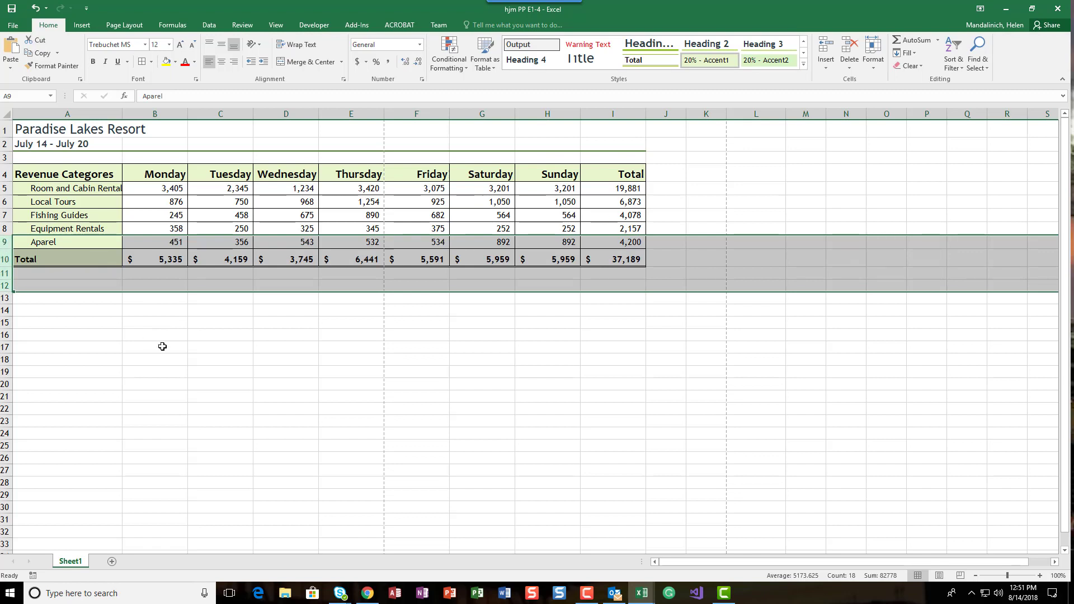
left_click(106, 384)
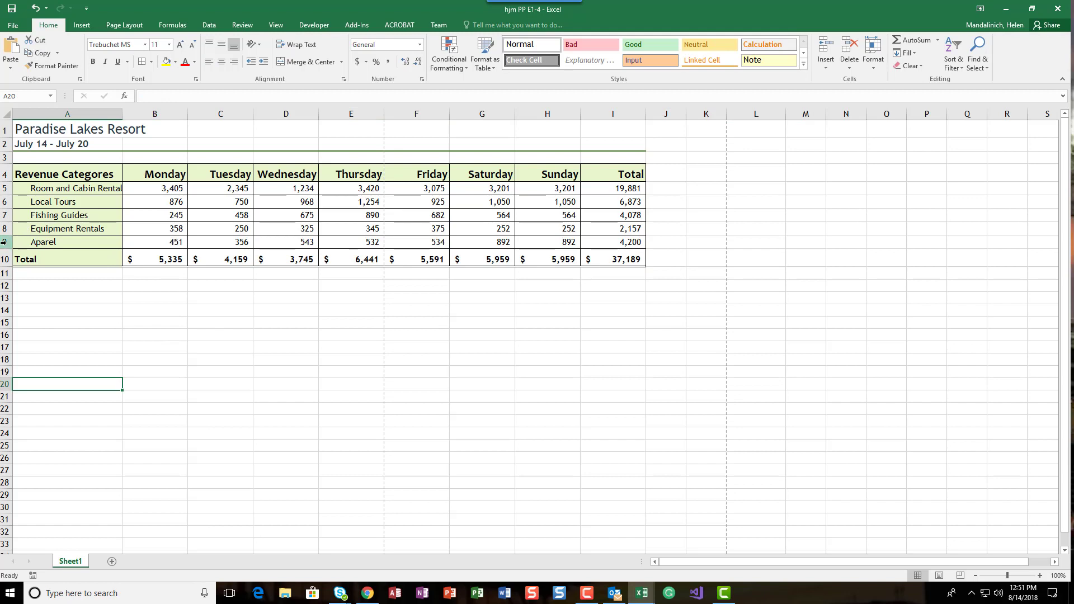
left_click_drag(4, 242, 4, 286)
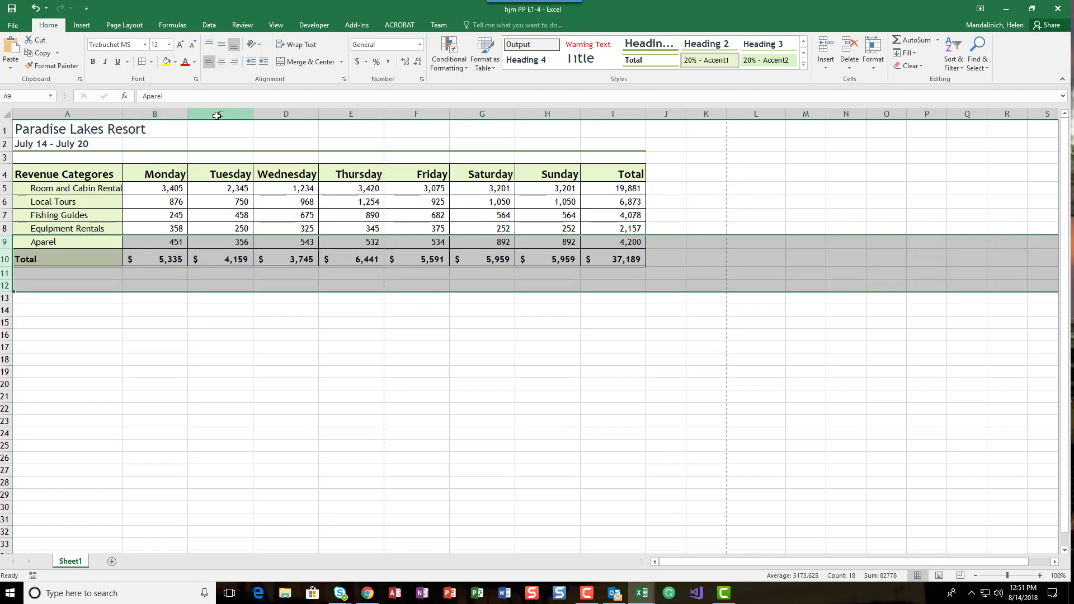
left_click_drag(217, 114, 372, 254)
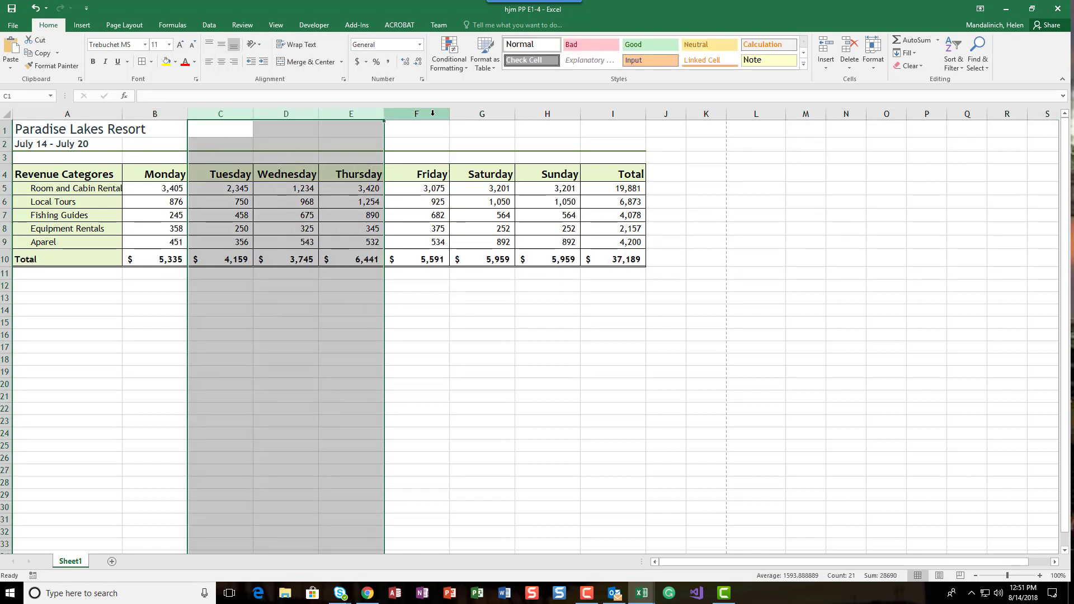
Step: Insert a blank row above the Aparel row in the revenue table
left_click(5, 242)
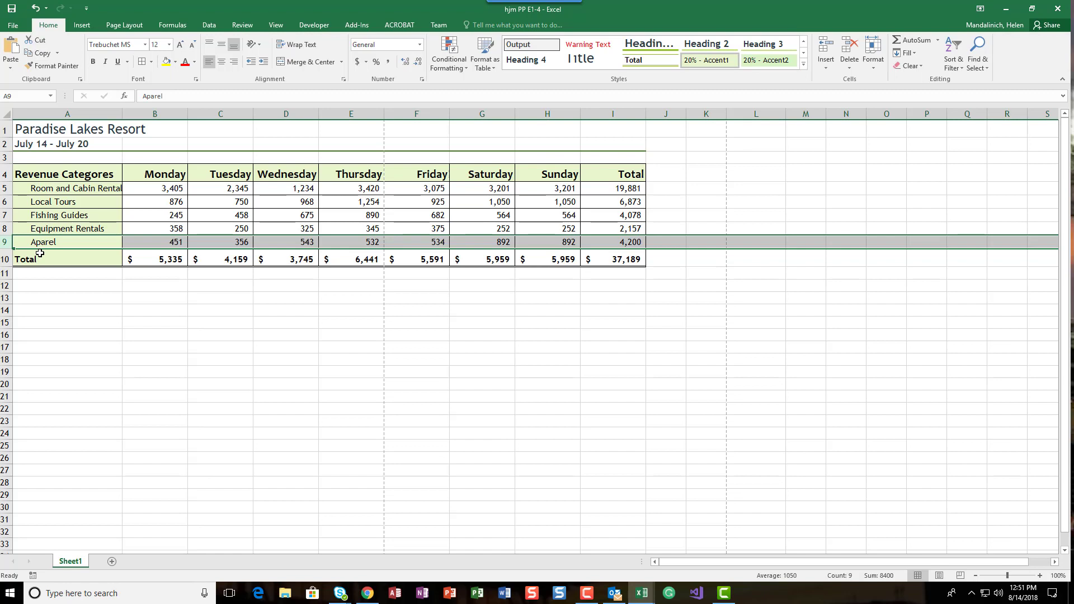
left_click(83, 27)
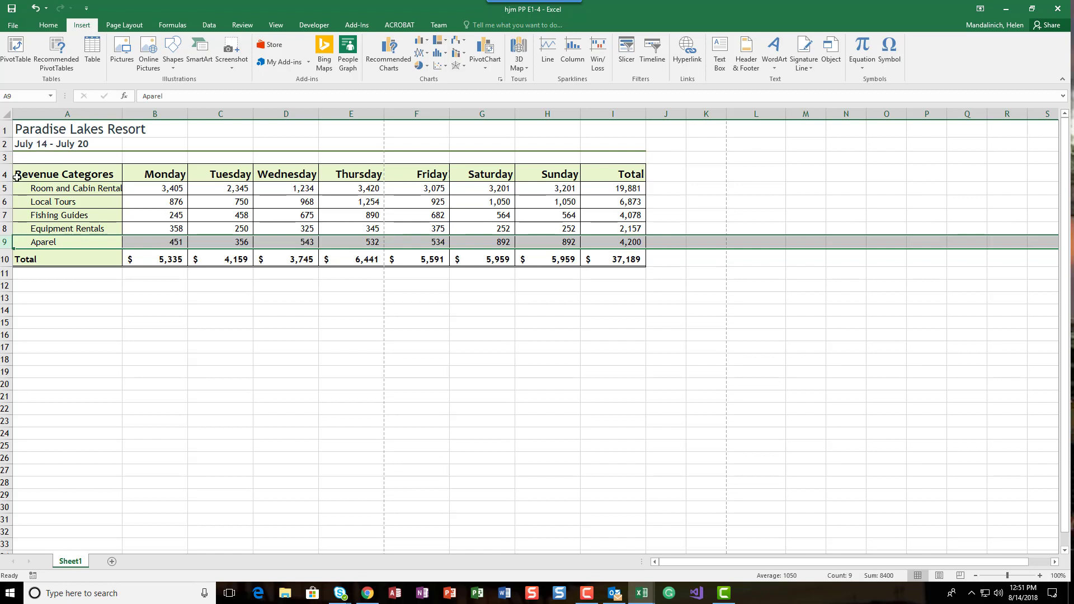
right_click(7, 245)
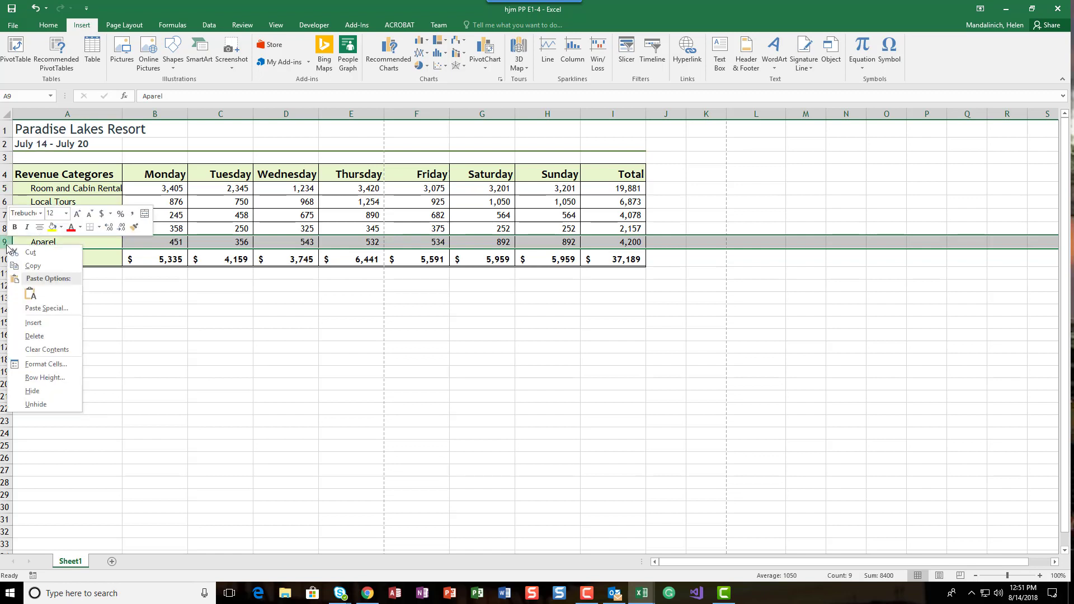
left_click(33, 322)
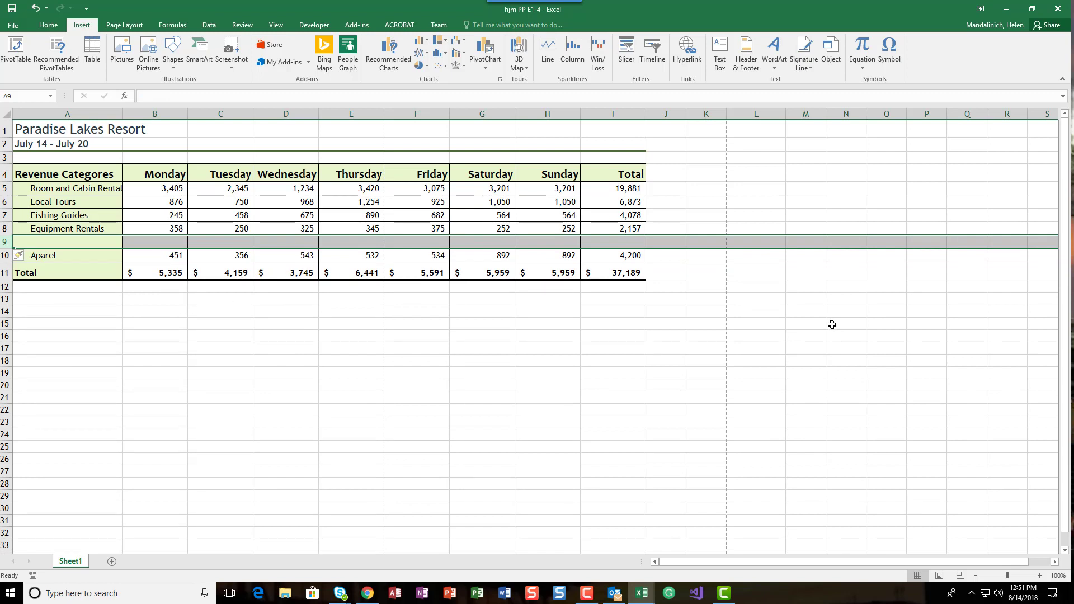
left_click(832, 324)
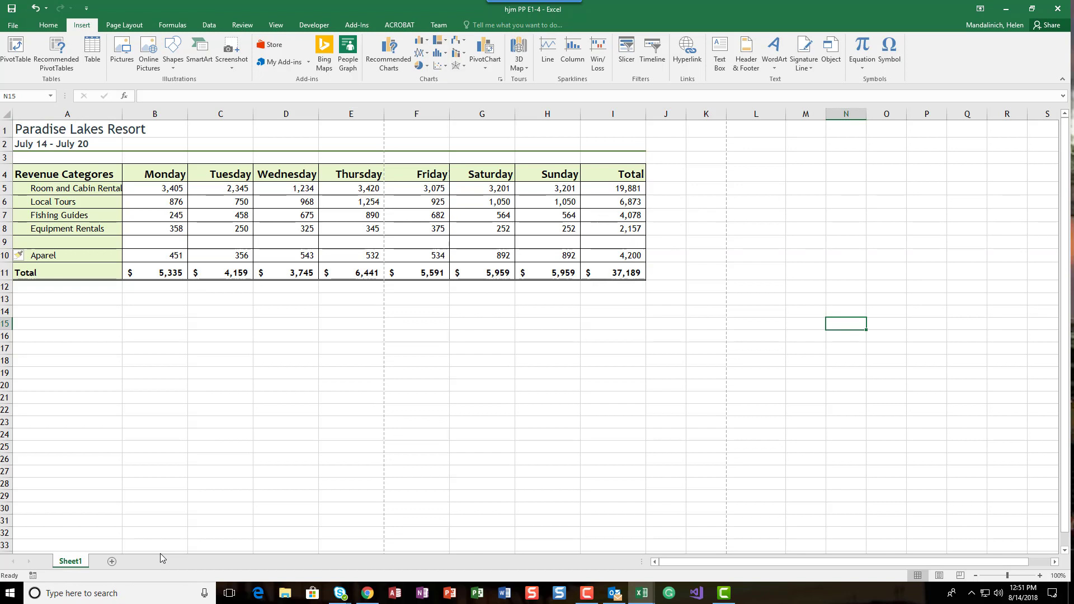
Step: Enter the category label "Food & Beverage" in cell A9 of the blank row
left_click(89, 246)
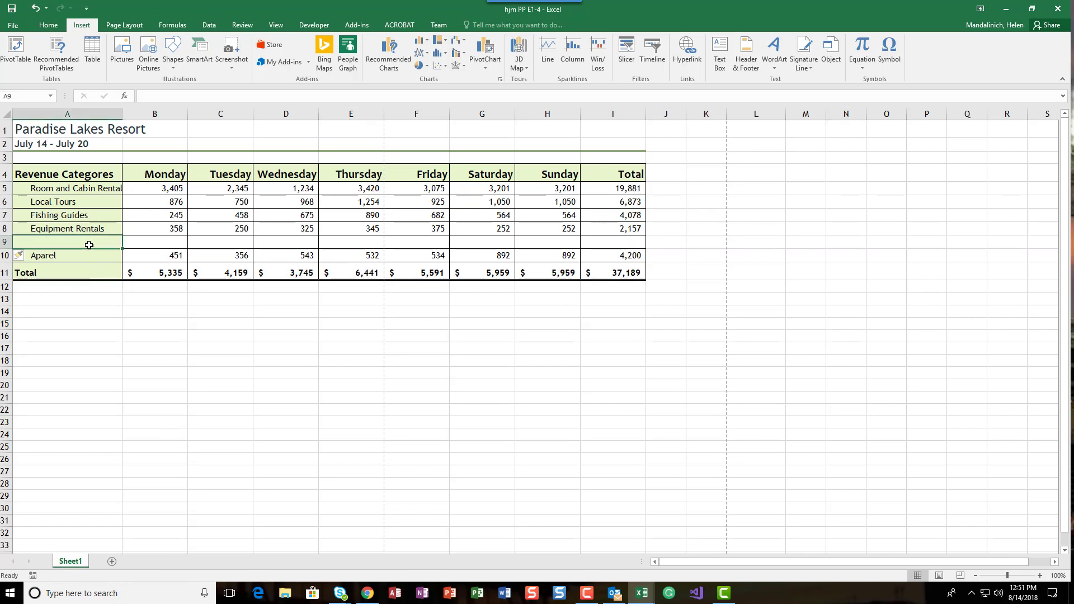
type("Food & B")
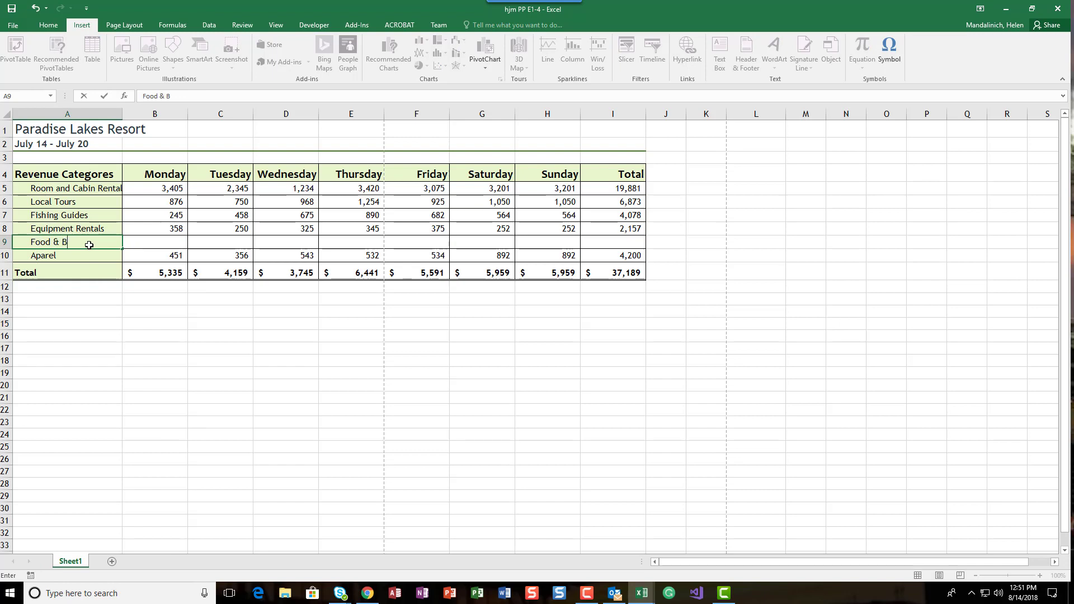
type("everage")
key("Tab")
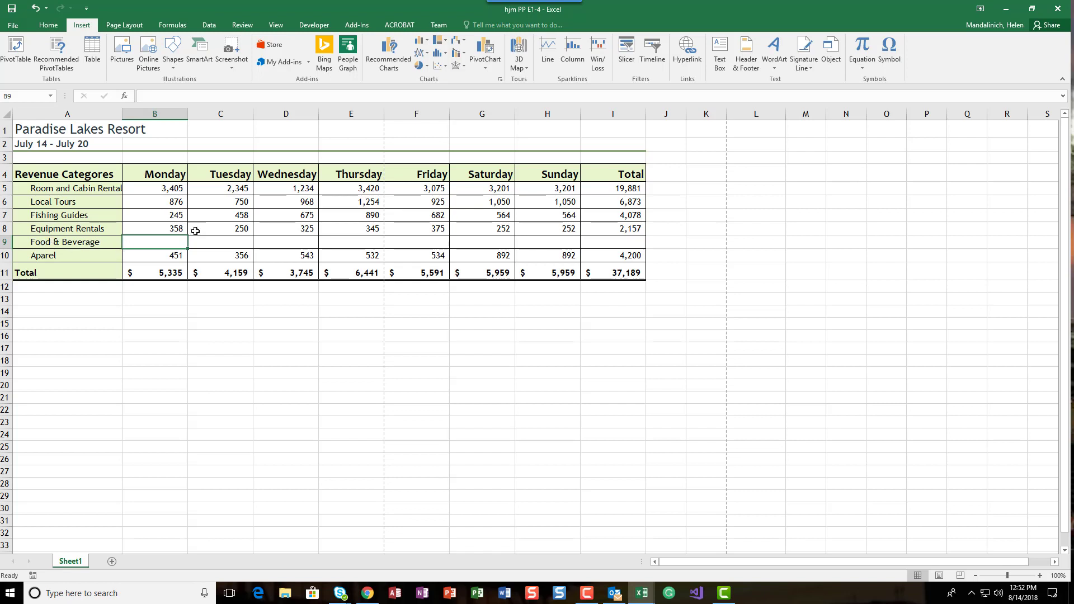
Step: Hide row 9, which holds the Food & Beverage category
left_click(6, 241)
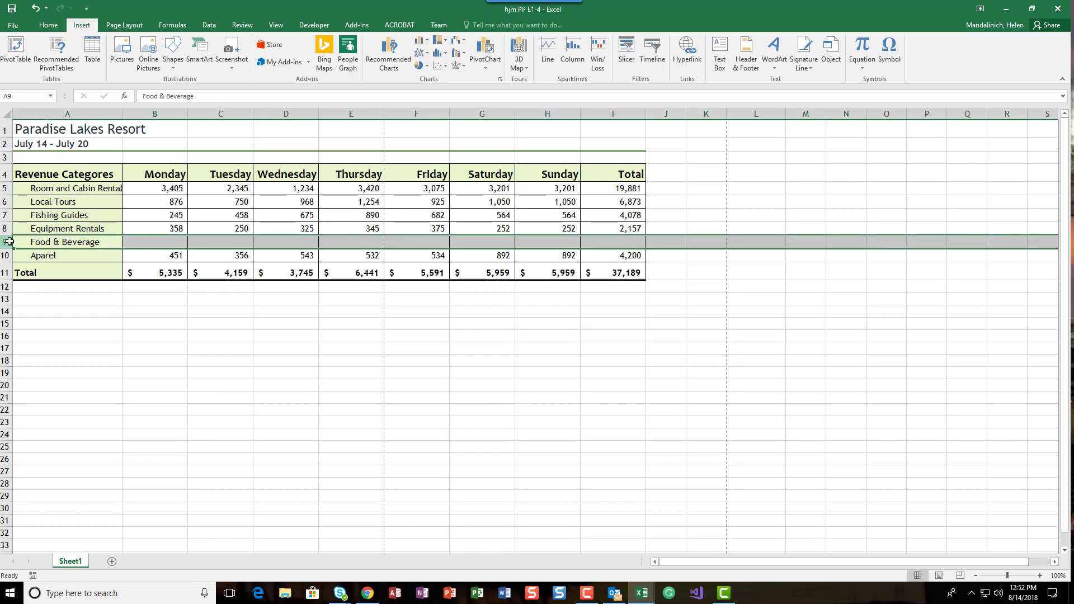
right_click(10, 242)
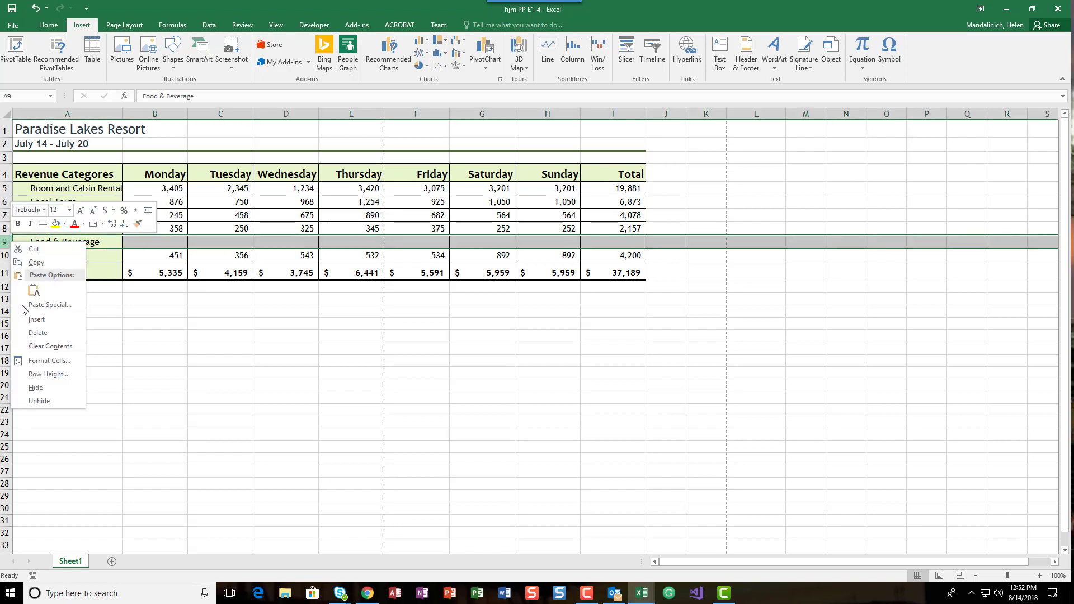
left_click(32, 390)
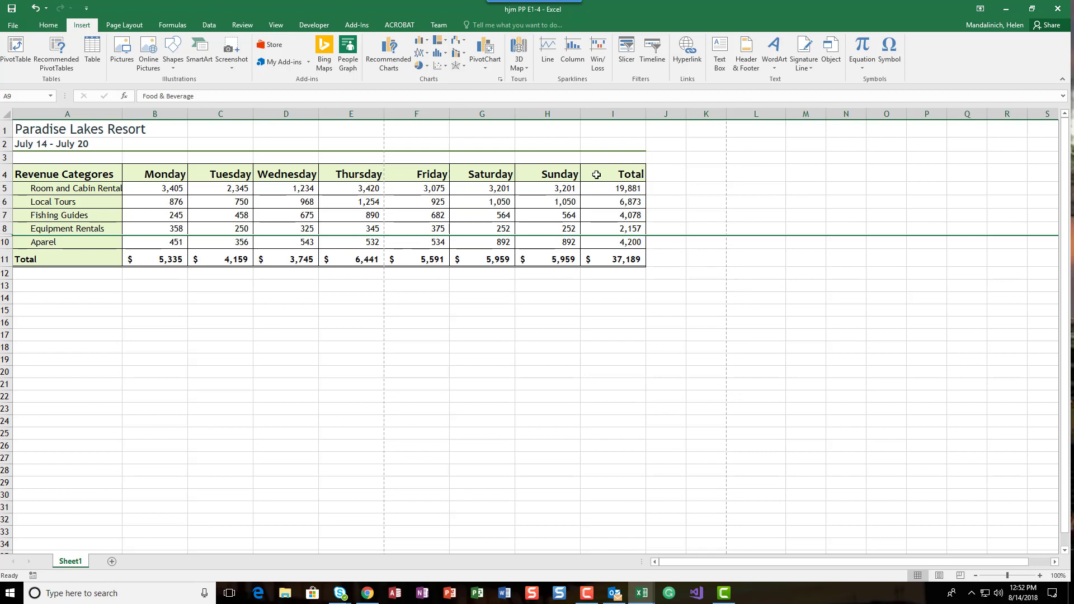
left_click(49, 26)
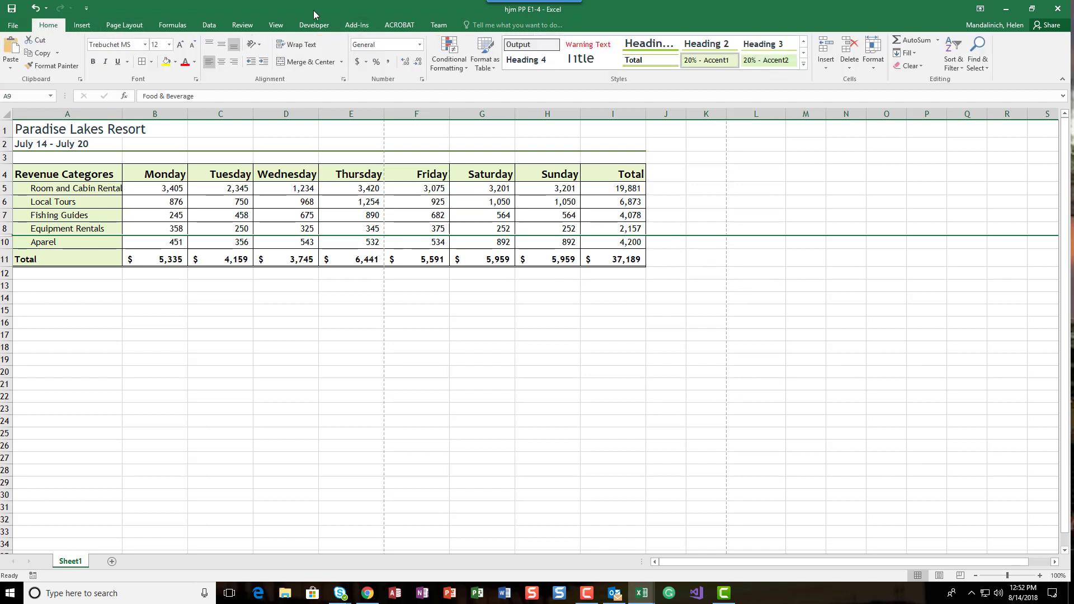
left_click(874, 69)
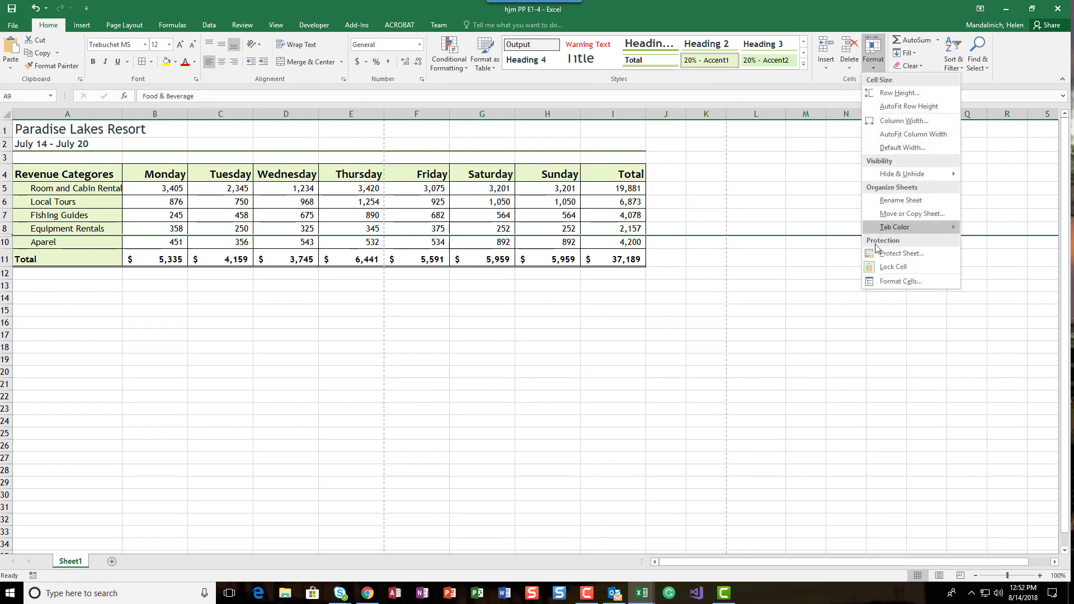
mouse_move(921, 175)
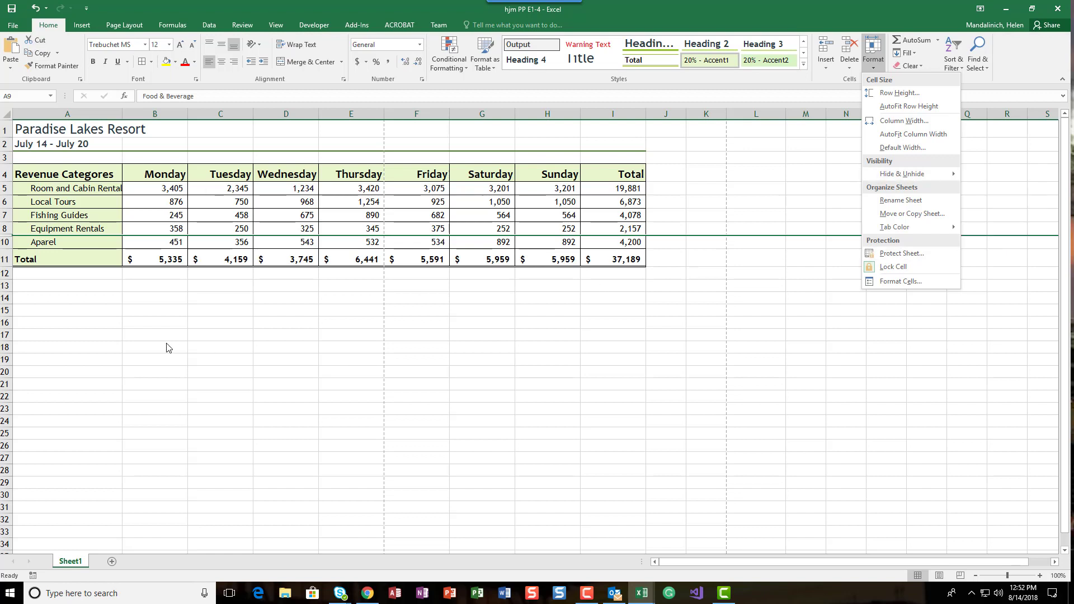
left_click(164, 387)
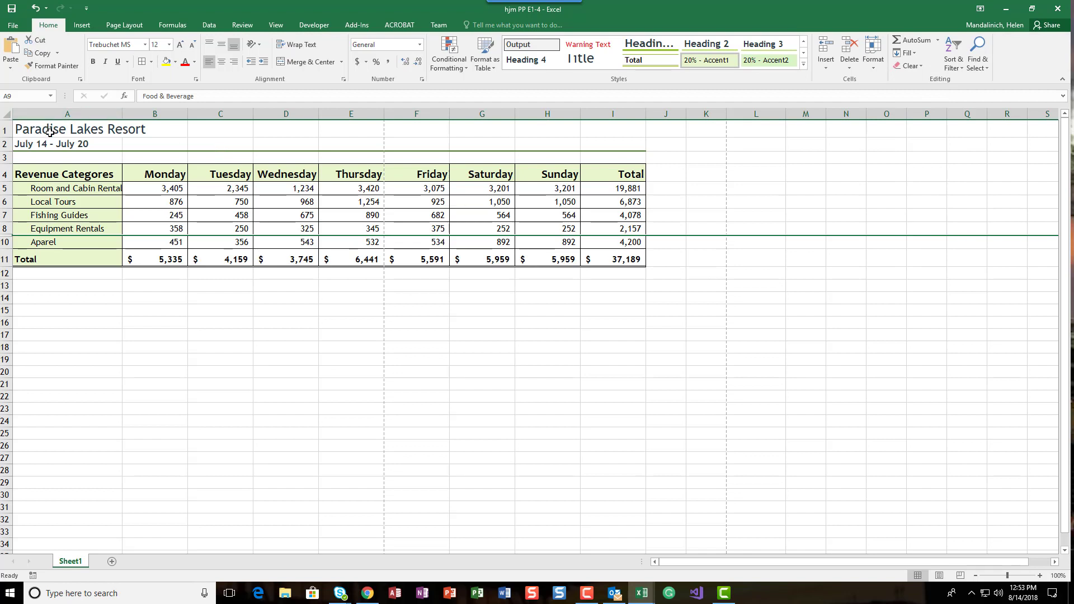
Step: Center the title and date range across A1:I2 using the Center Across Selection horizontal alignment
left_click_drag(49, 132, 48, 143)
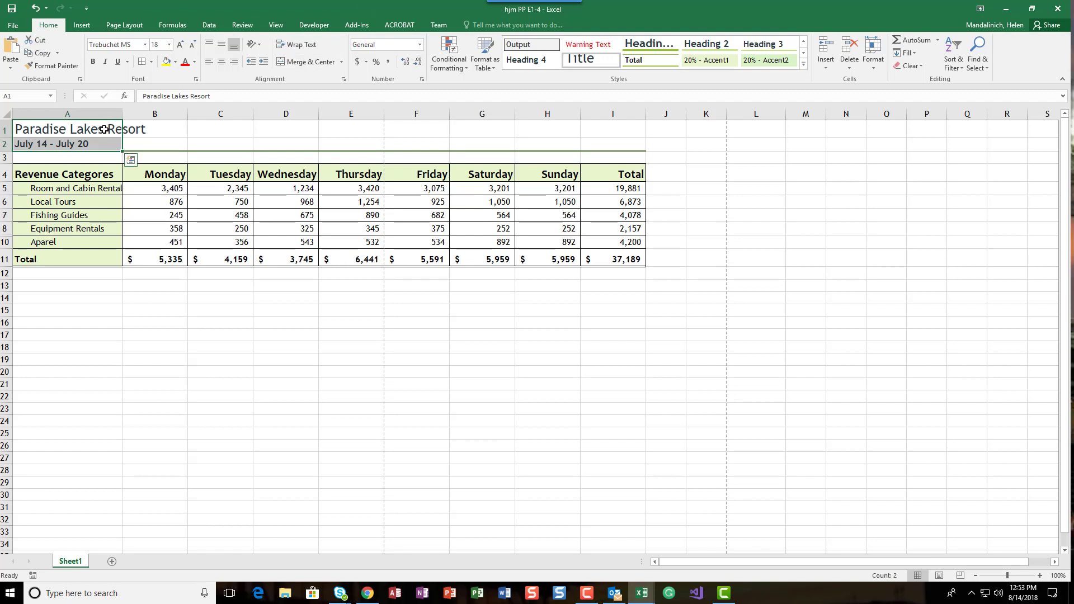
left_click_drag(104, 129, 604, 143)
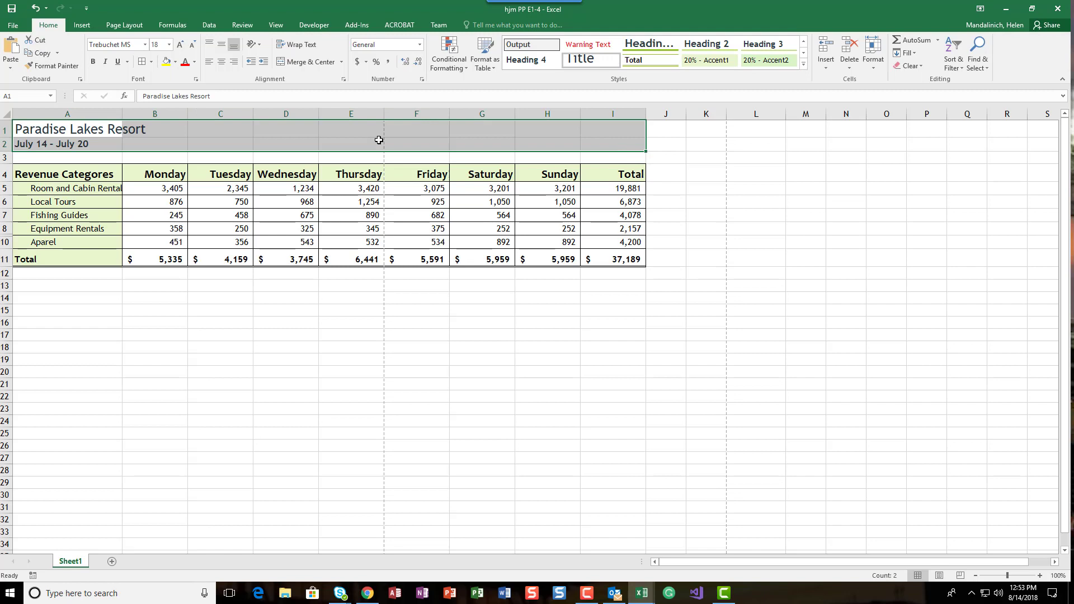
left_click(345, 79)
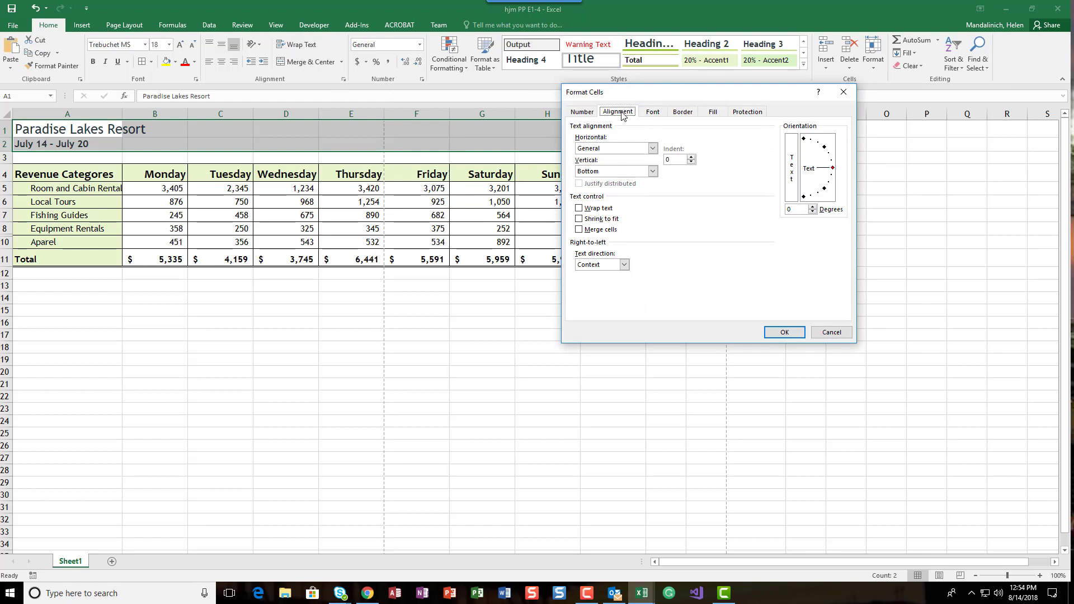
left_click(652, 148)
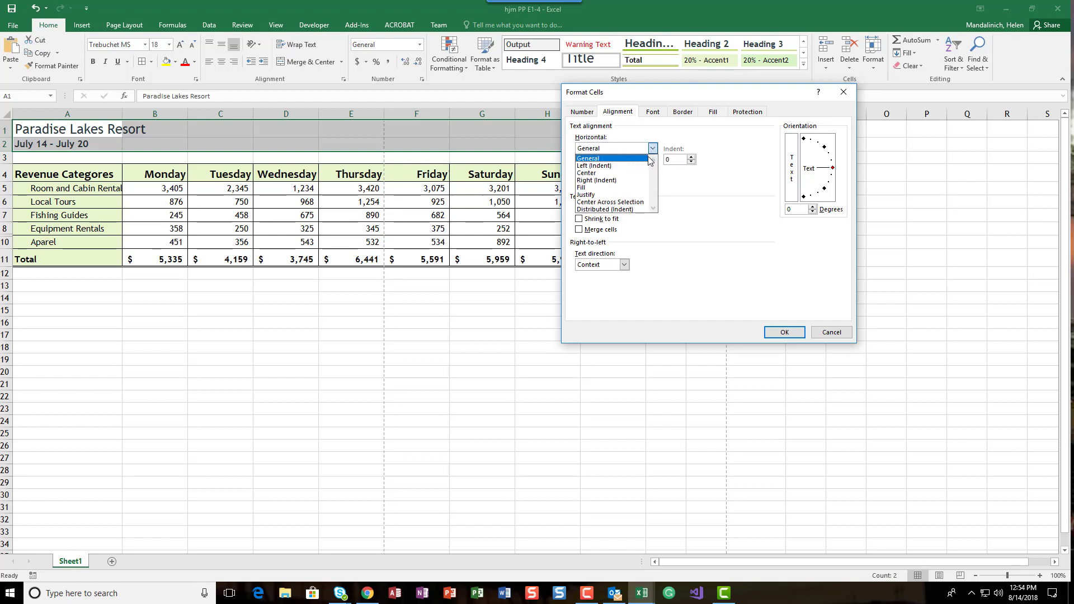
left_click(637, 206)
left_click(781, 334)
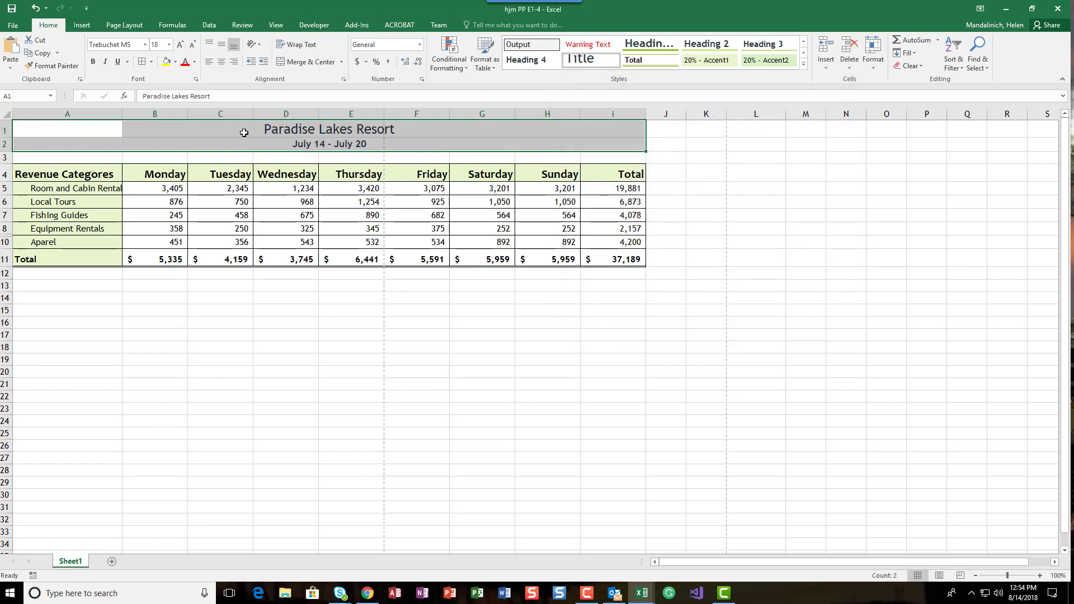
Step: Examine the cells from A1 through I1 one by one to see which one holds the title
left_click(34, 130)
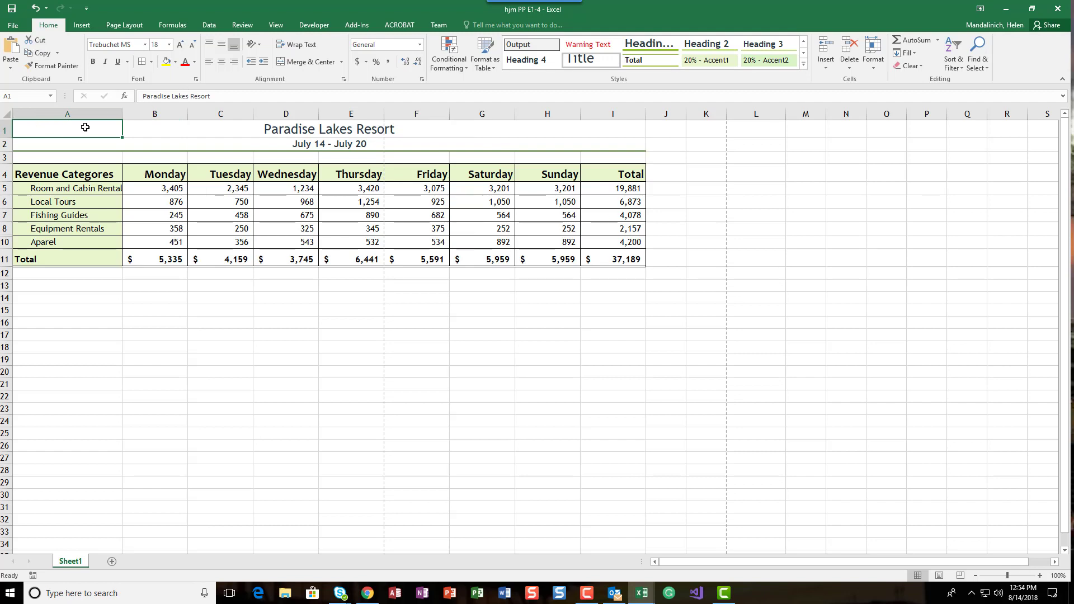
left_click(185, 129)
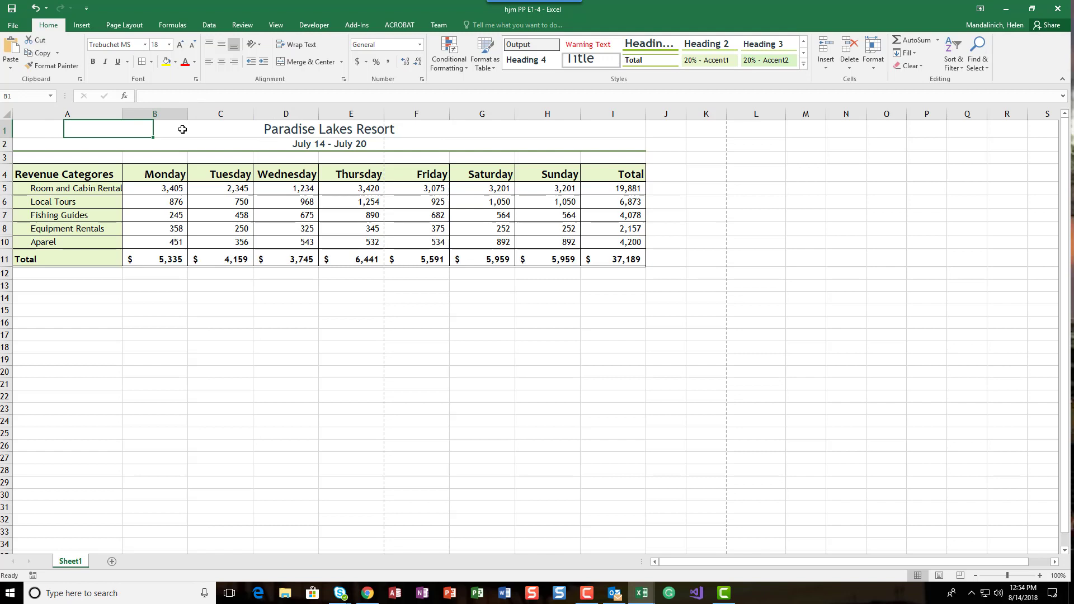
left_click(221, 129)
left_click(280, 130)
left_click(361, 130)
left_click(422, 129)
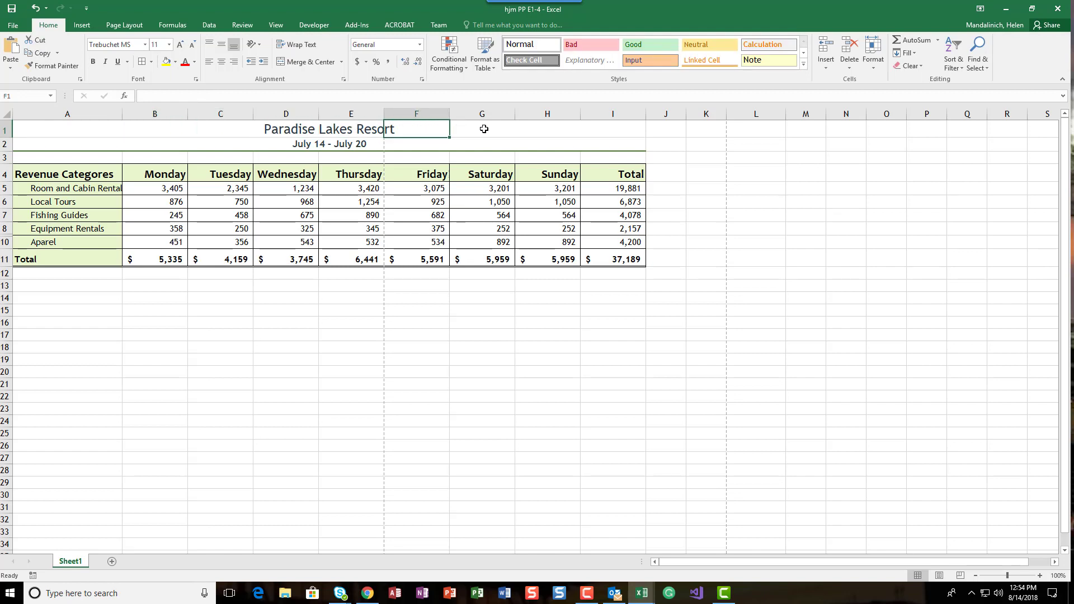
left_click(484, 129)
left_click(544, 136)
left_click(609, 133)
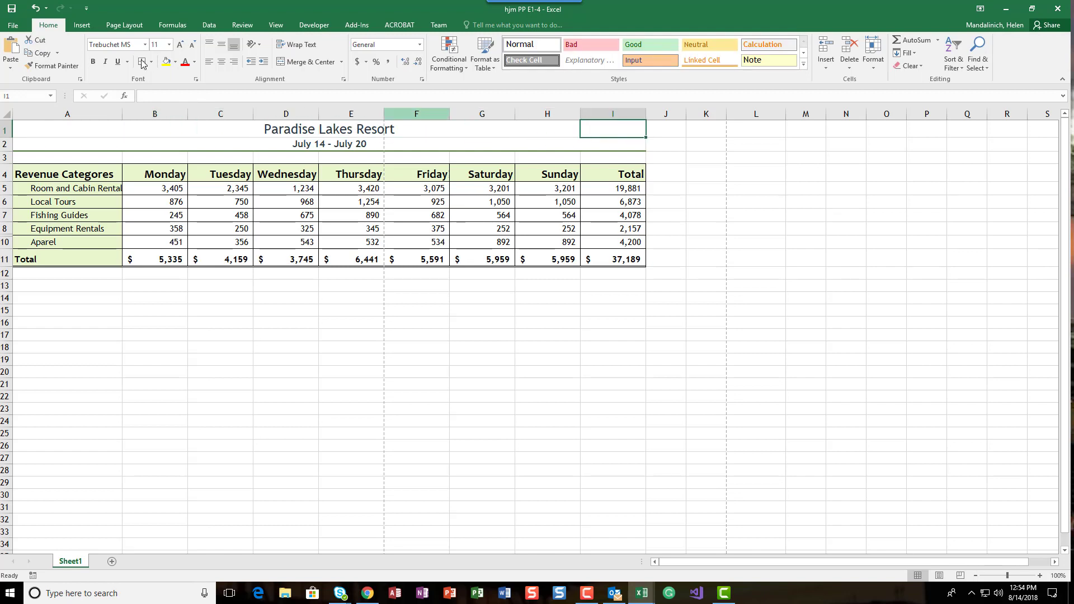
Step: Undo the centering across the selection and apply Merge & Center to the title over A1:I1
left_click(37, 9)
left_click_drag(28, 134, 611, 120)
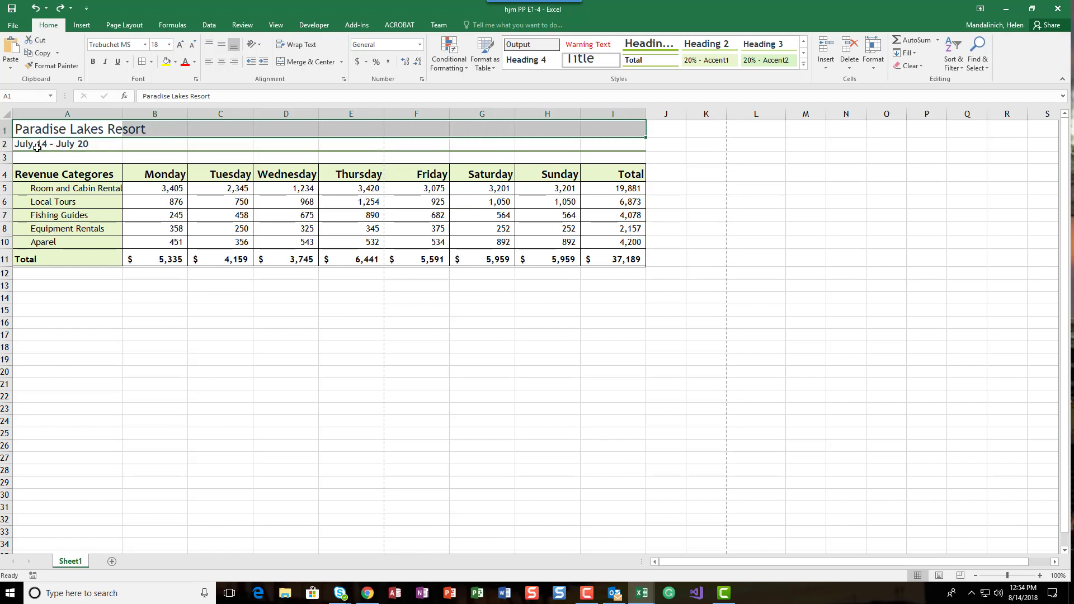
left_click(291, 62)
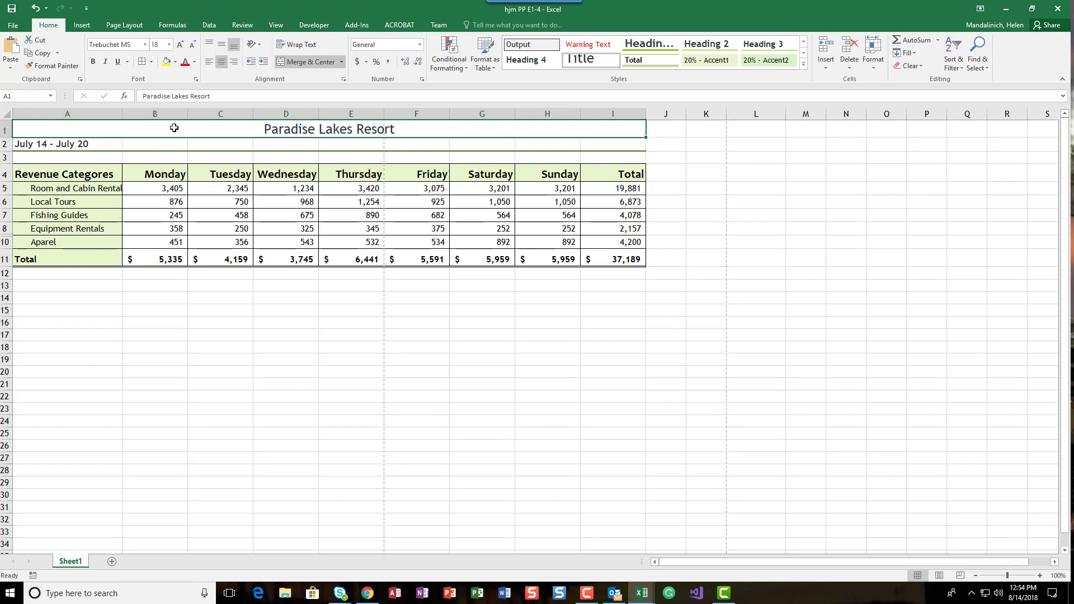
Step: Undo the title merge and the hiding of row 9, and redo the hiding of the row
left_click(34, 10)
left_click(35, 10)
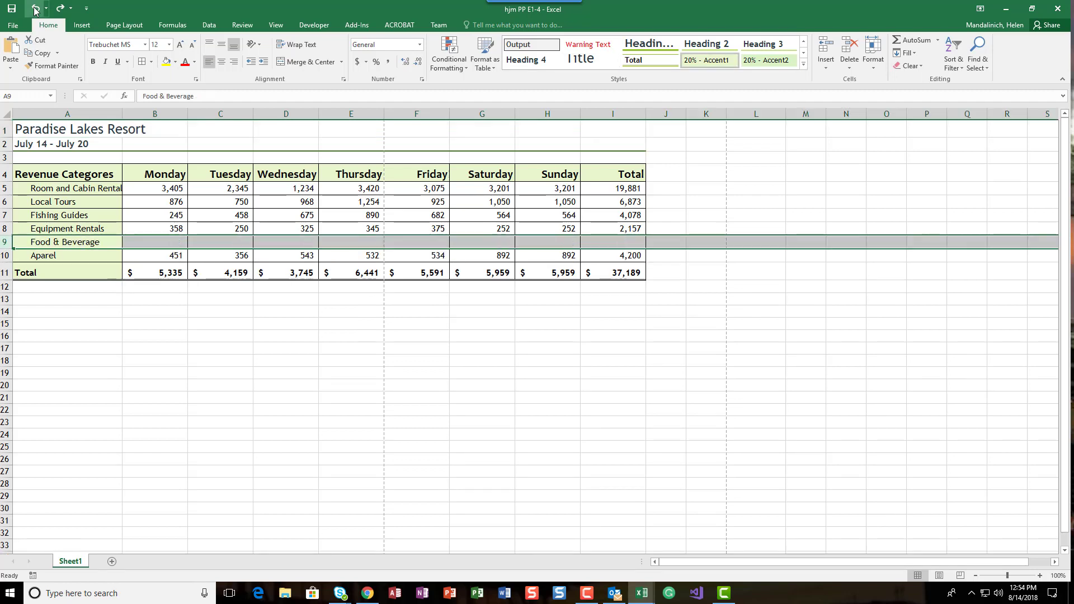
left_click(60, 7)
Step: Apply Center Across Selection horizontal alignment to the title and date range over A1:I2
left_click(38, 128)
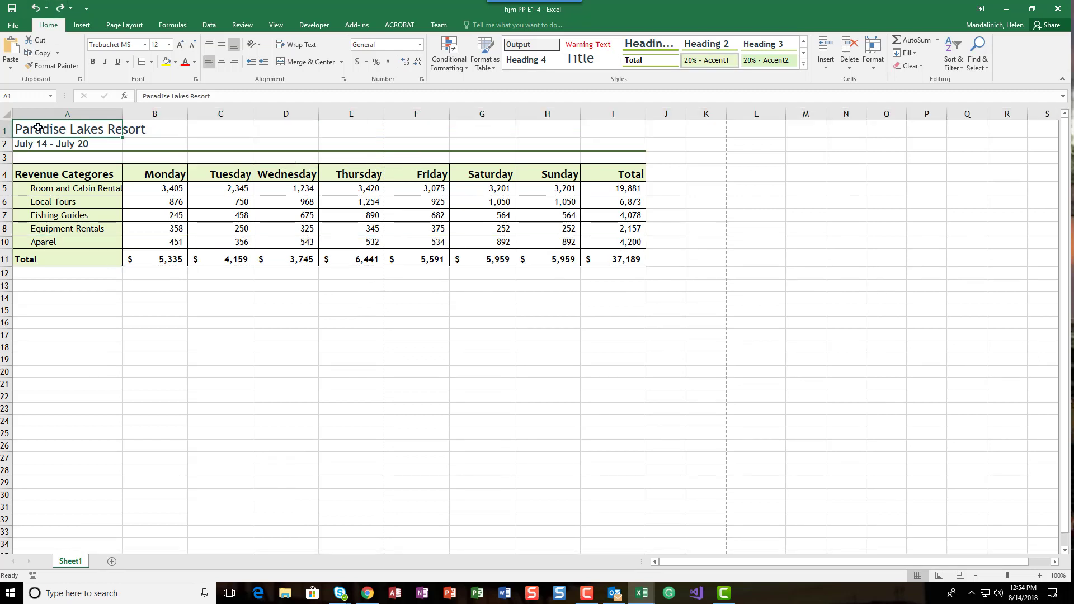
mouse_move(38, 127)
left_mouse_down()
mouse_move(319, 175)
mouse_move(615, 146)
left_mouse_up()
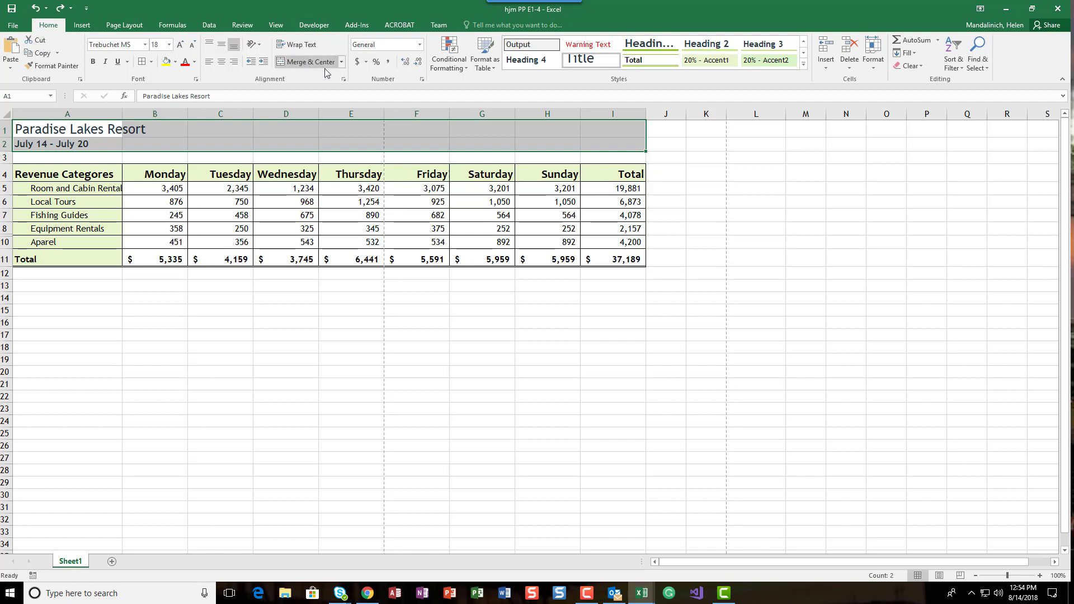
left_click(344, 79)
left_click(651, 148)
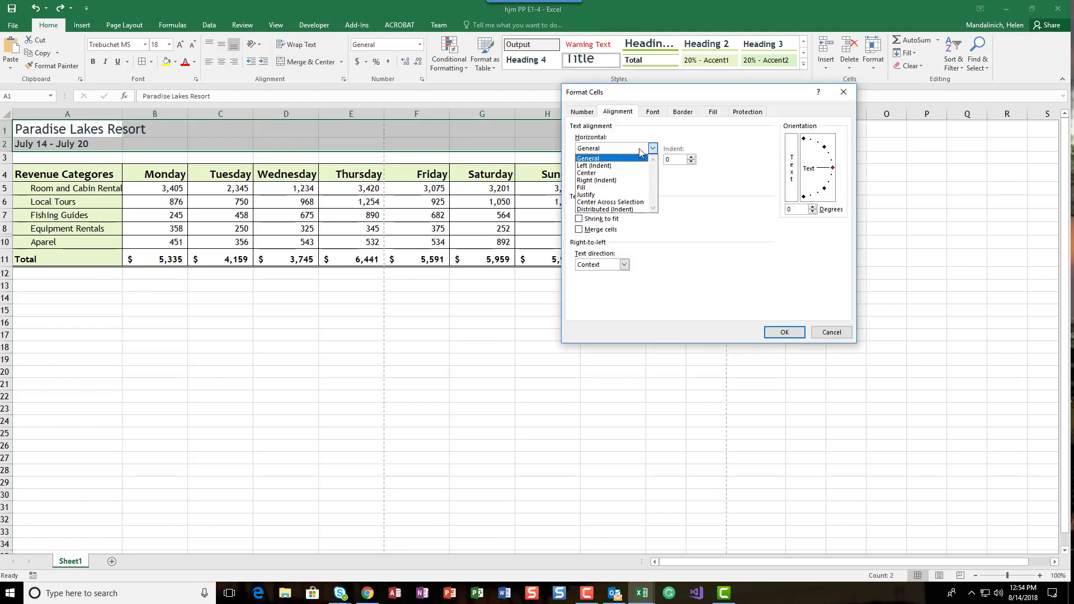
left_click(609, 202)
left_click(783, 332)
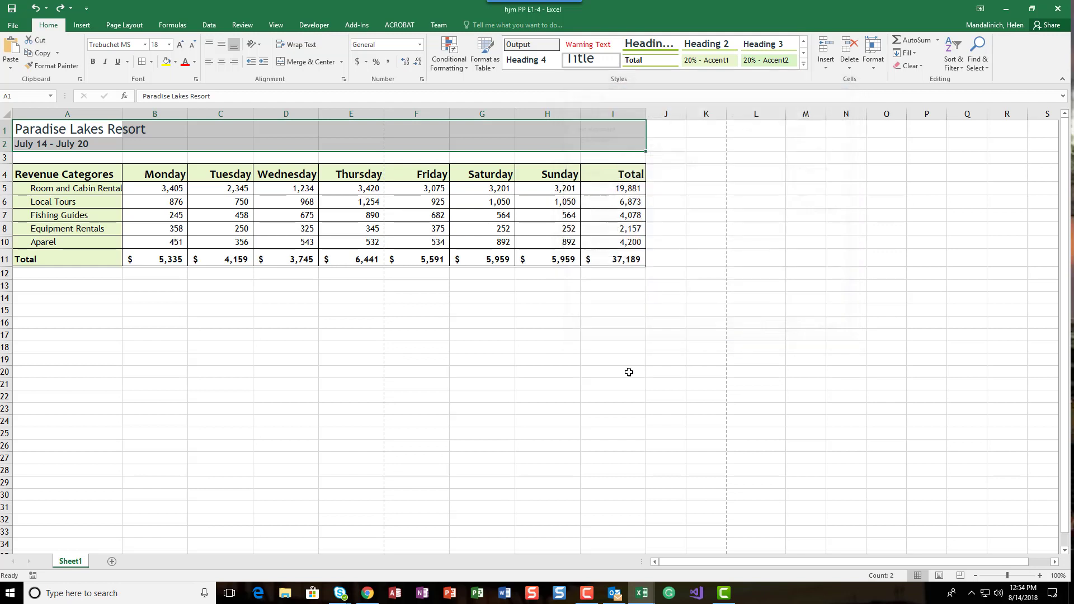
Step: Examine the individual cells in row 1 and cell A2 to see where the centered title and date are stored
left_click(105, 132)
left_click(163, 129)
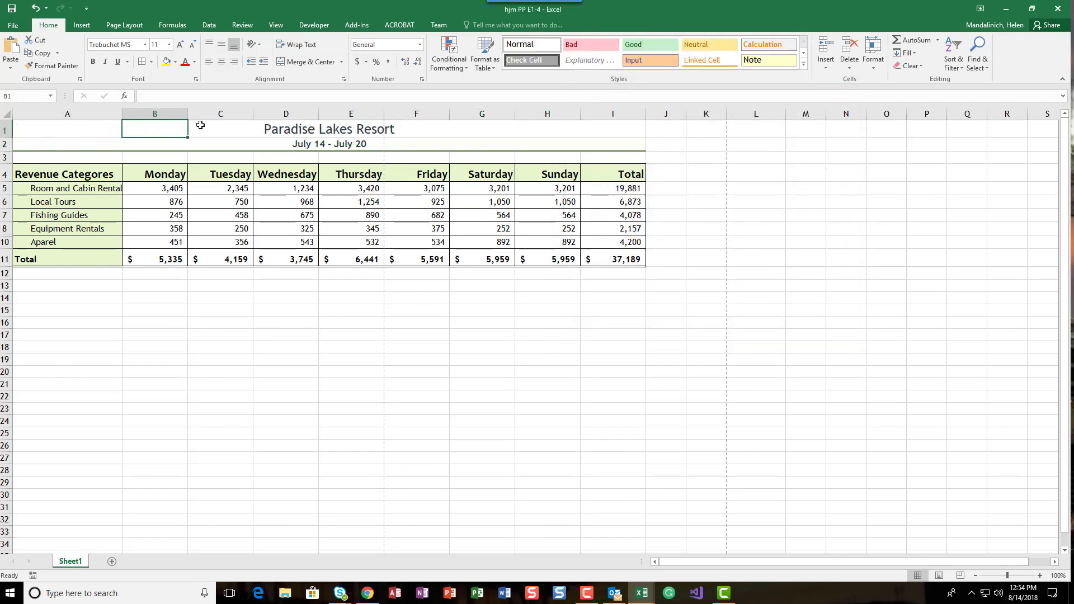
key("Right")
key("Right")
key("Right")
key("Right")
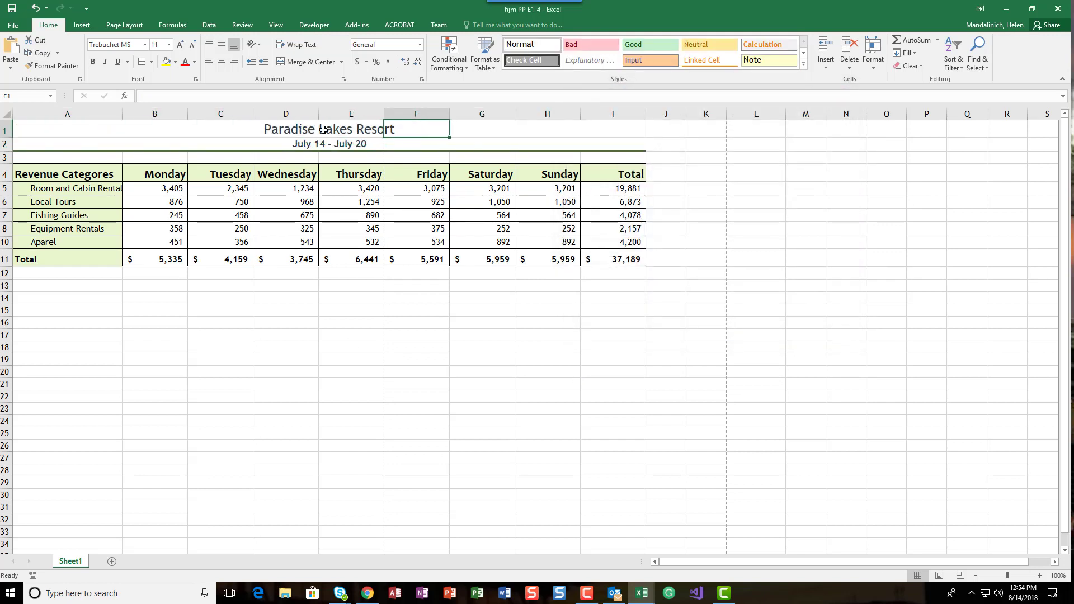
left_click(52, 128)
left_click(58, 138)
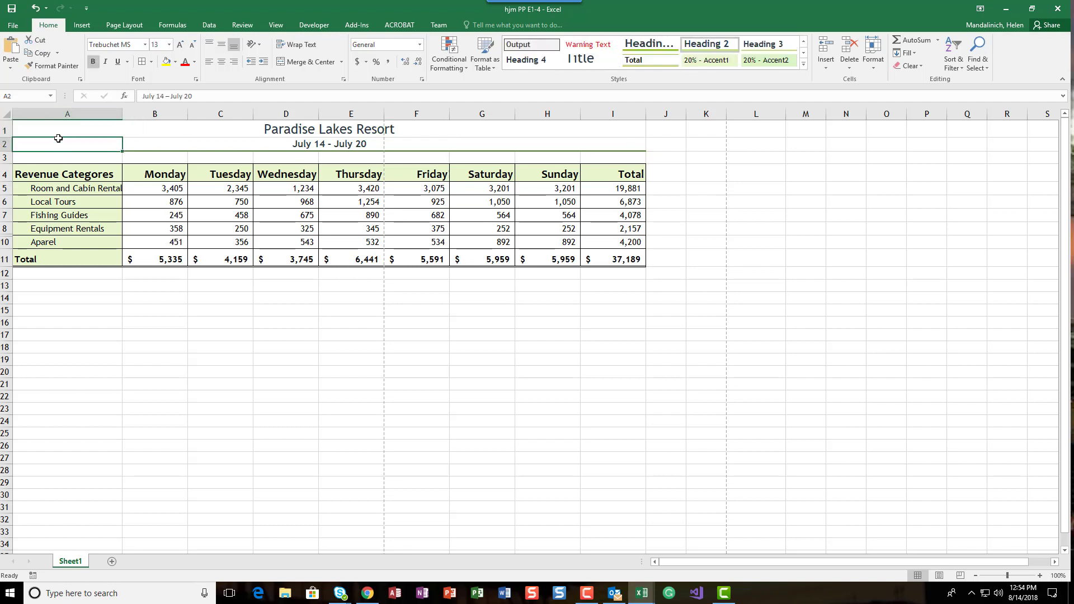
left_click(59, 129)
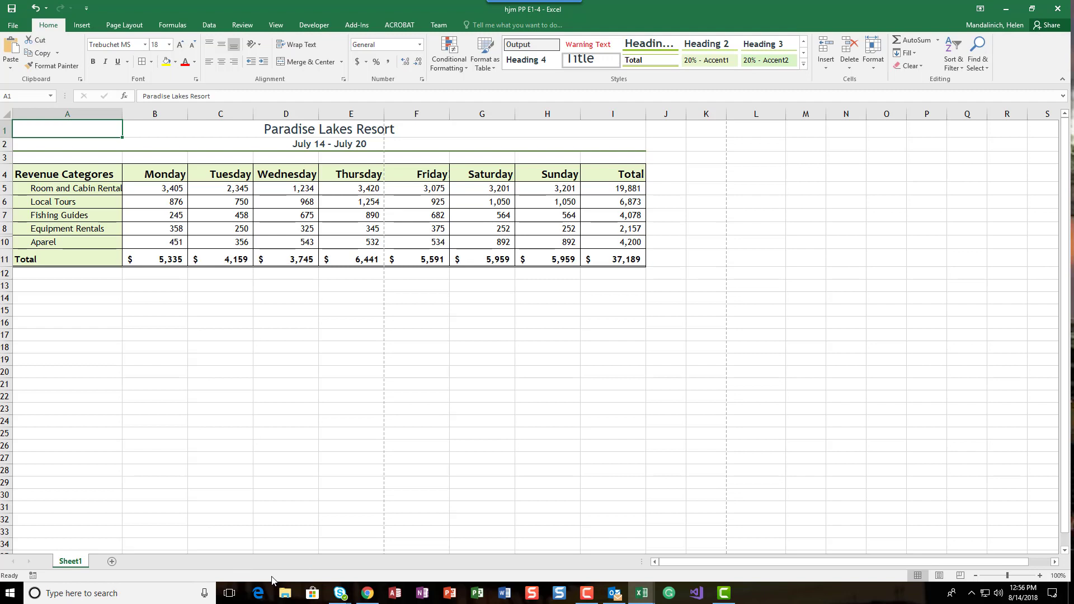
Step: Rename the worksheet Sheet1 as "Cass Lake"
double_click(78, 565)
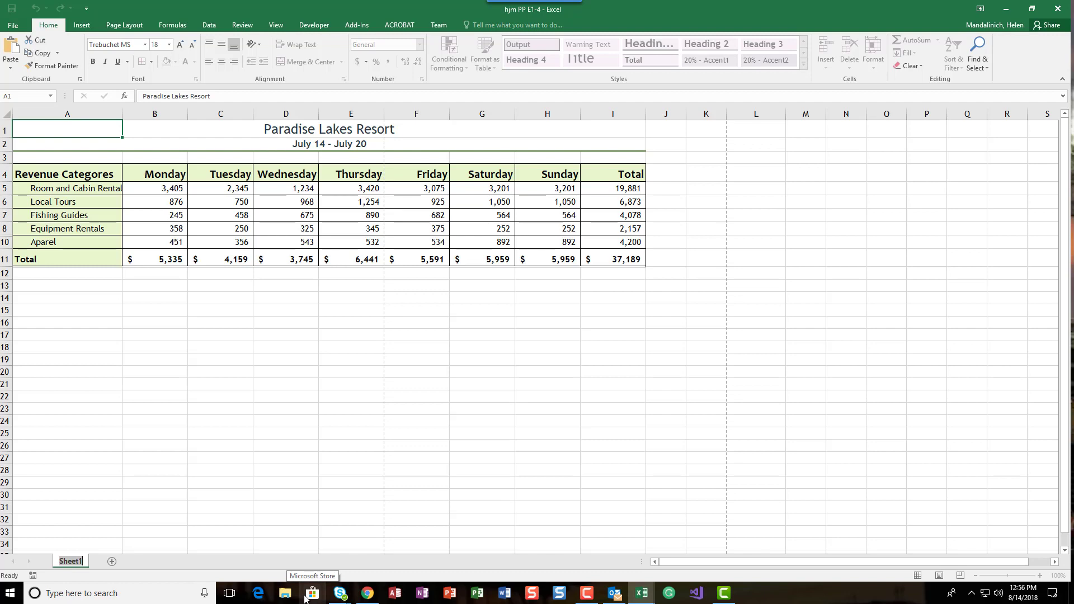
type("Cass Lake")
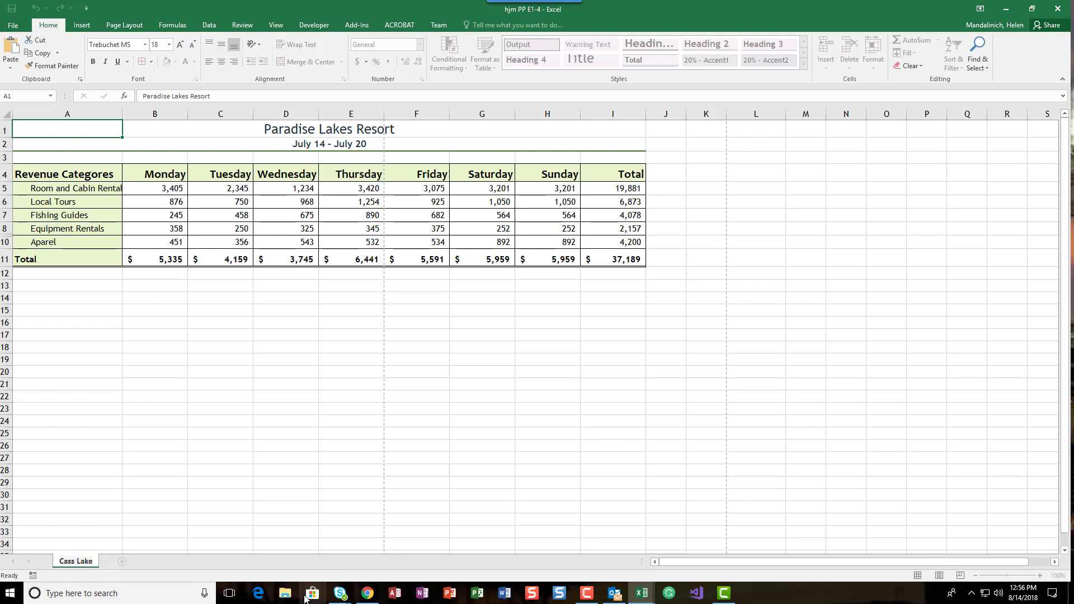
key("Return")
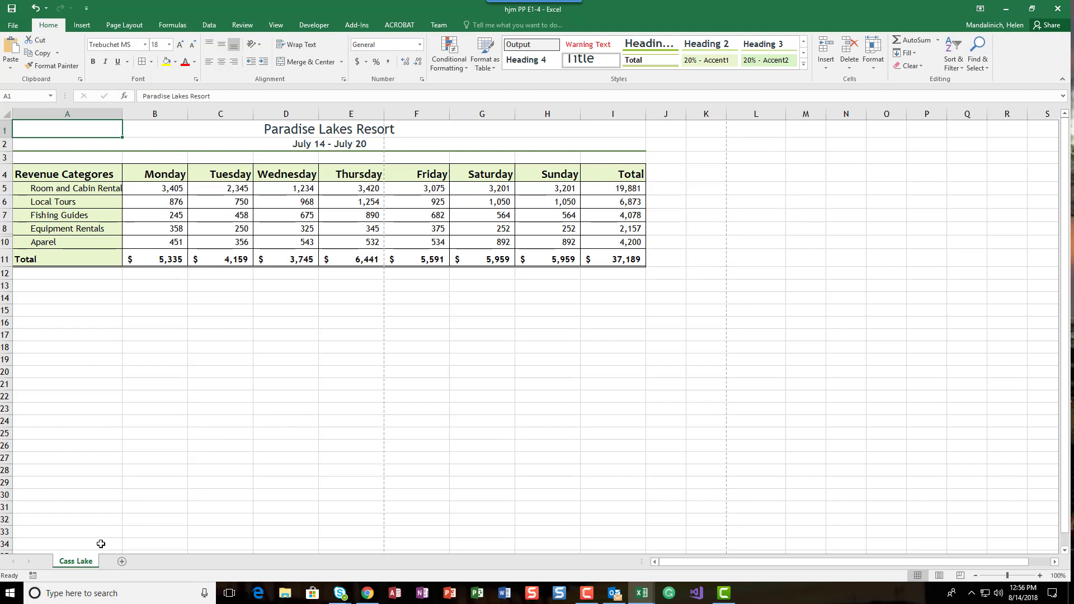
Step: Set the tab color of the Cass Lake sheet to a dark green theme color
right_click(77, 567)
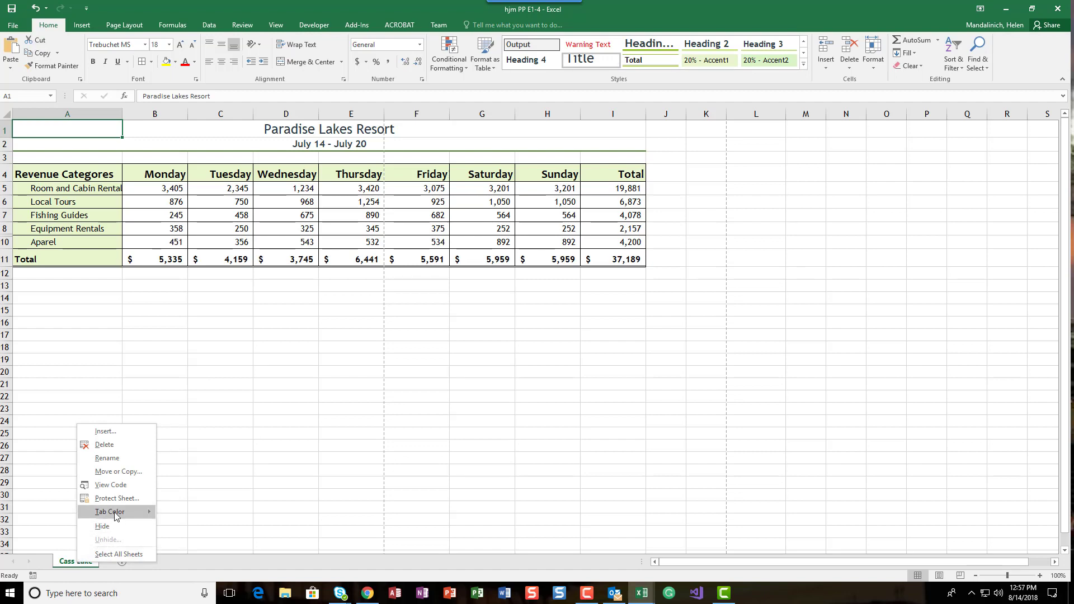
mouse_move(115, 512)
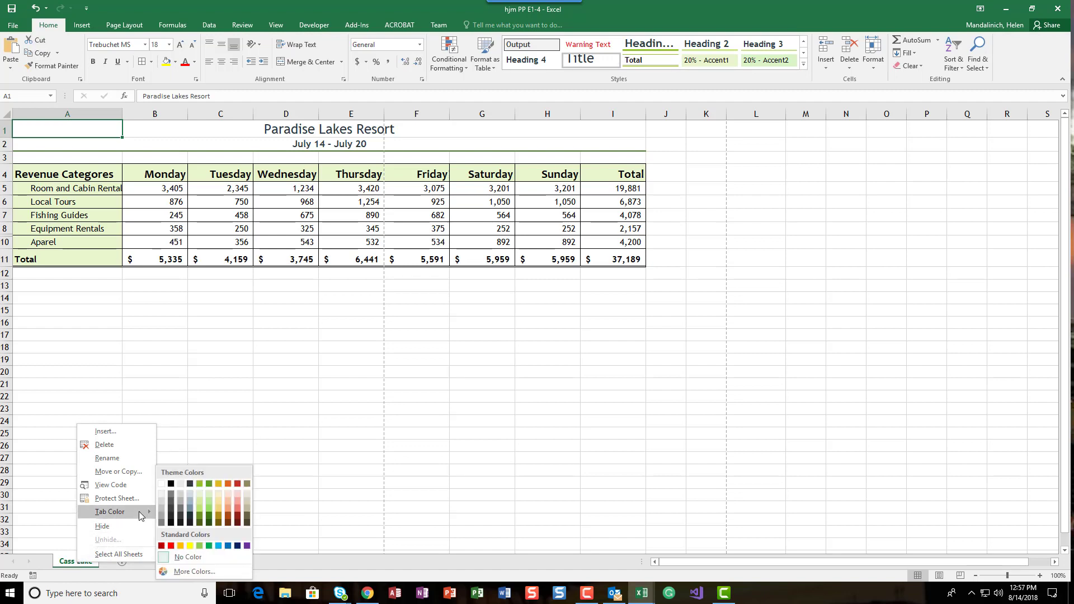
left_click(210, 523)
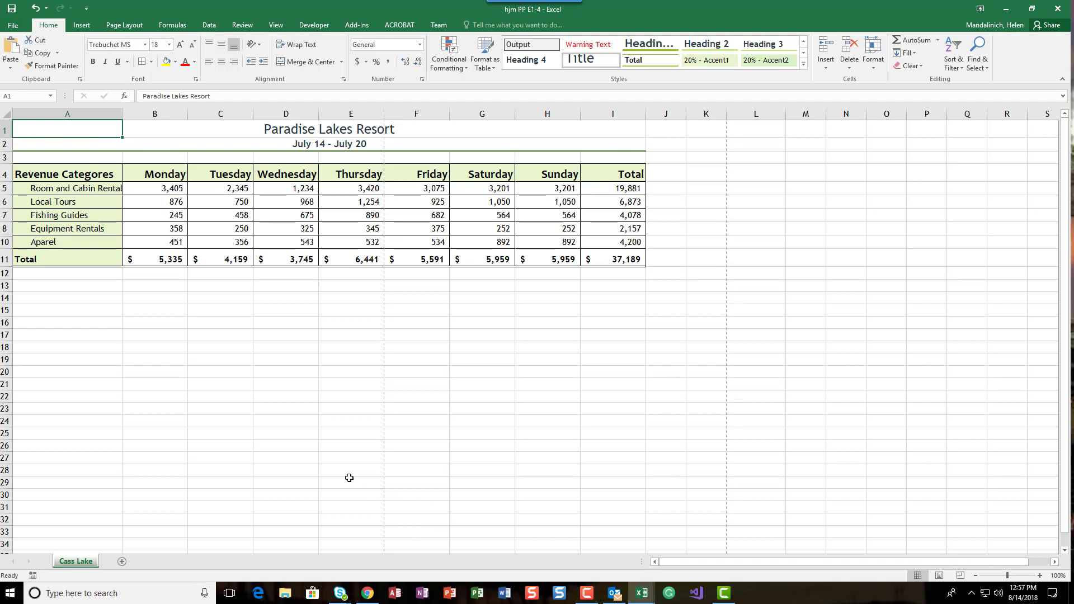
Step: Create a copy of the Cass Lake sheet and place it at the end of the workbook
right_click(77, 562)
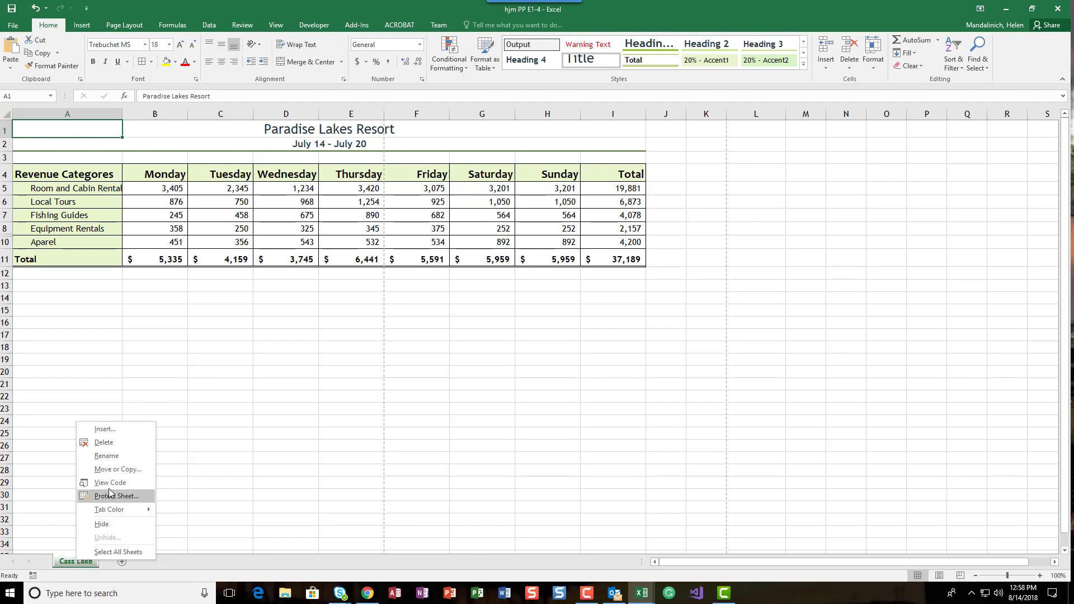
left_click(115, 469)
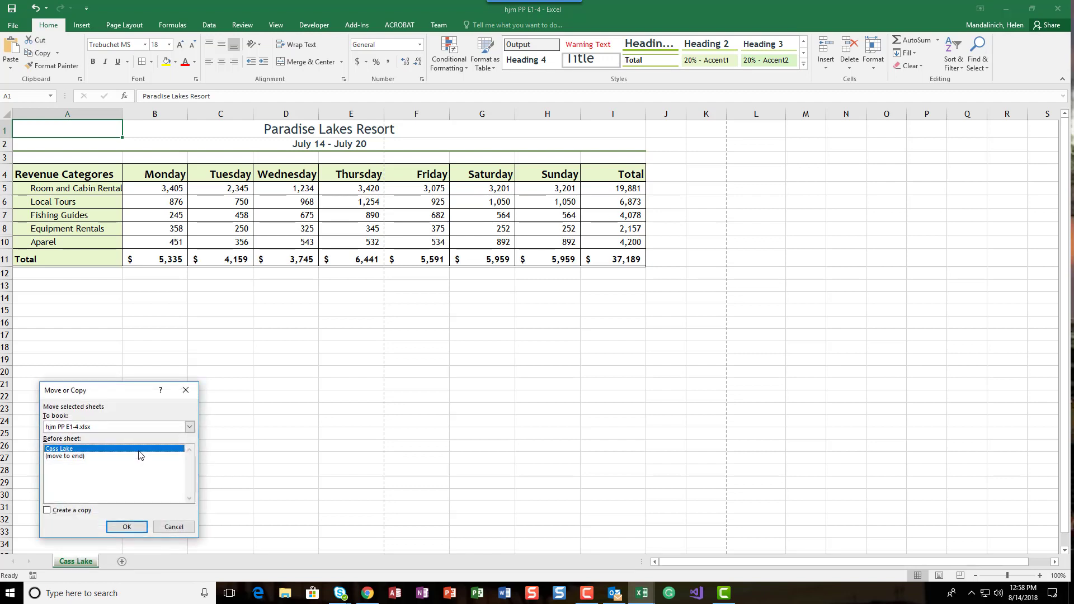
left_click(47, 512)
left_click(67, 456)
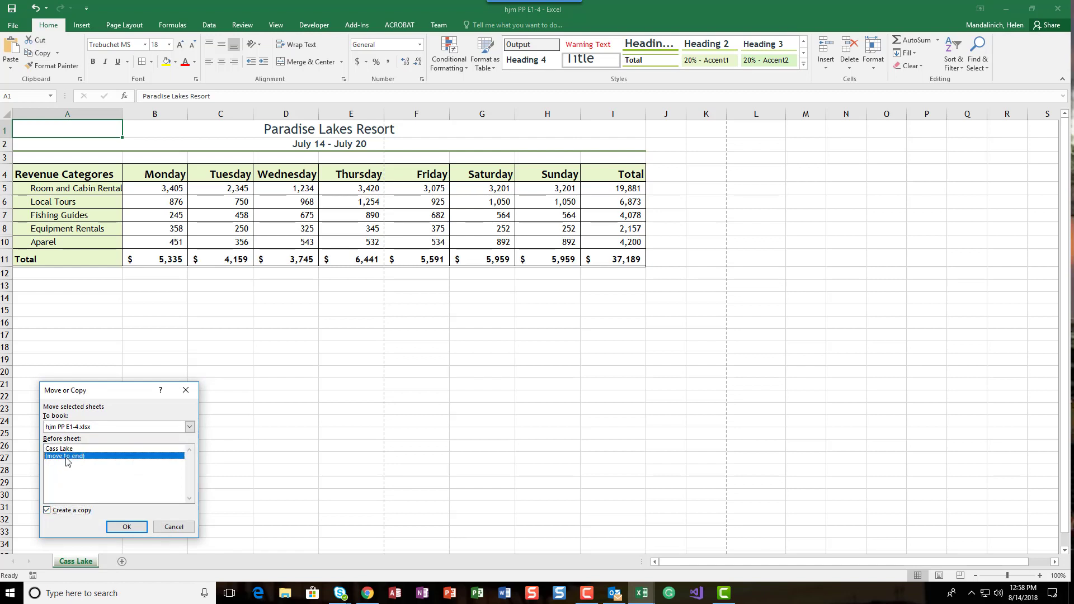
left_click(125, 530)
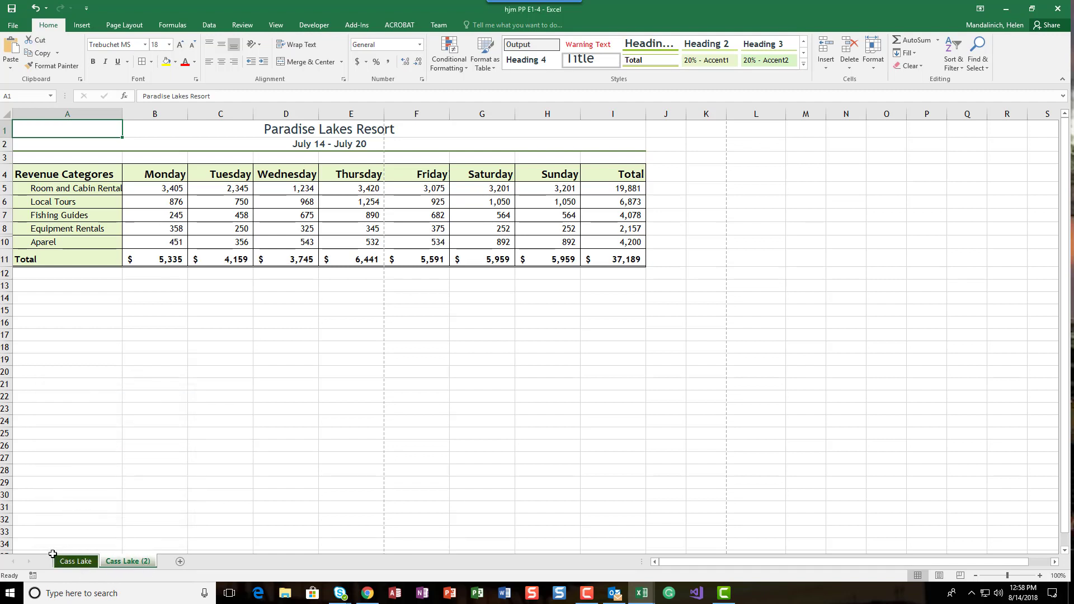
Step: Rename the copied sheet as "Breezy Point"
double_click(136, 565)
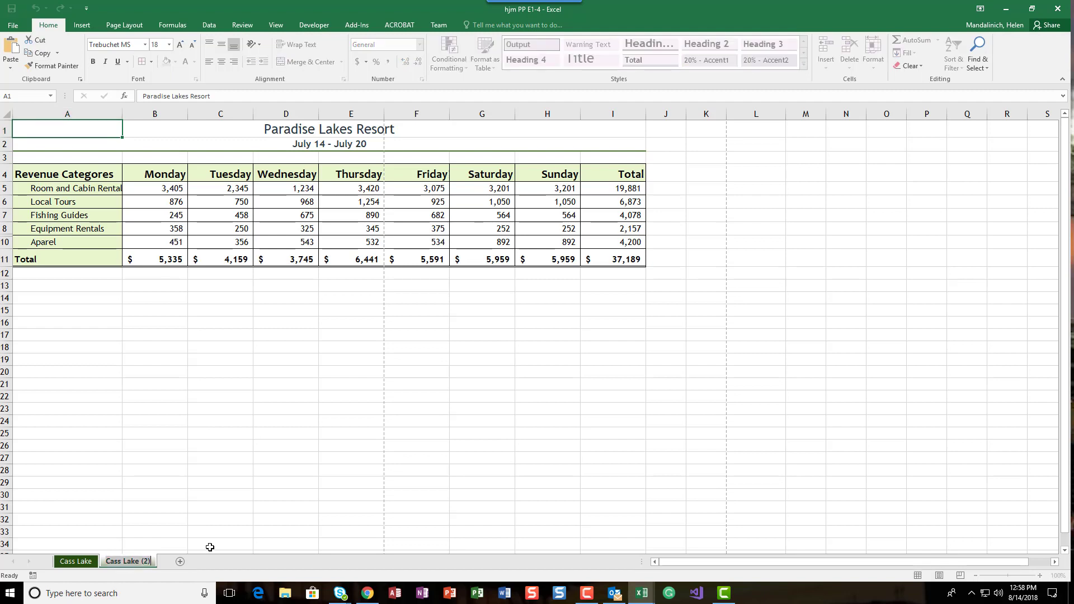
type("Bree")
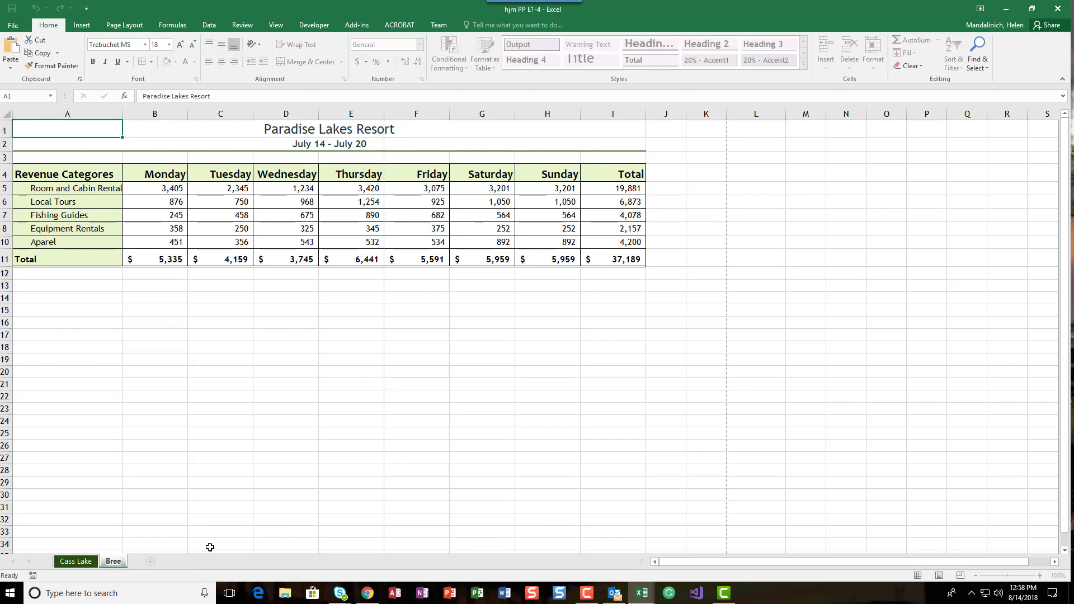
type("zy Point")
key("Return")
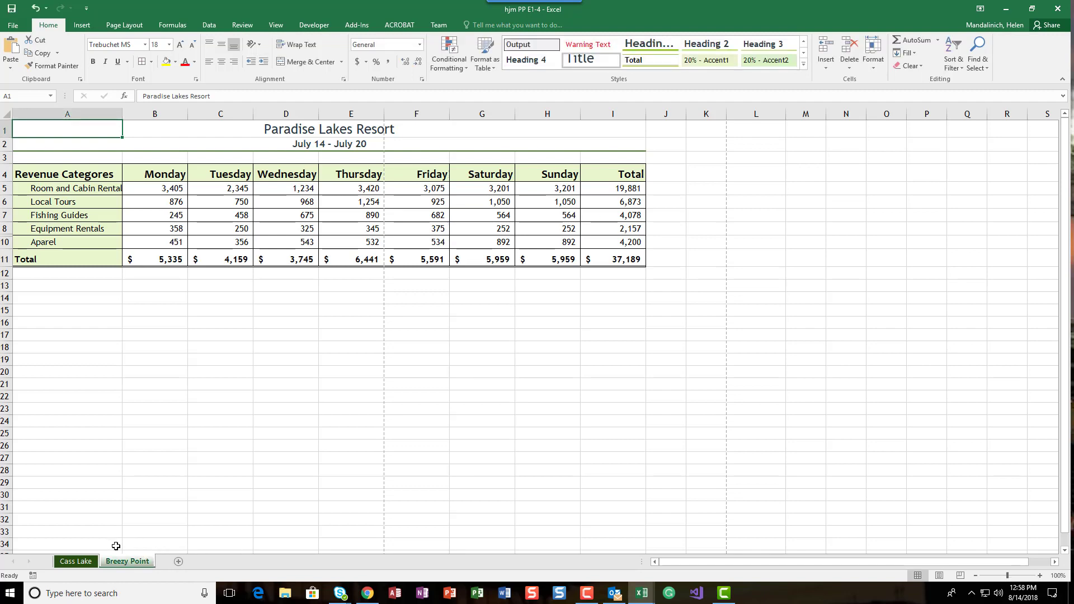
Step: Set the tab color of the Breezy Point sheet to a dark orange theme color and check it from the Cass Lake sheet
right_click(130, 566)
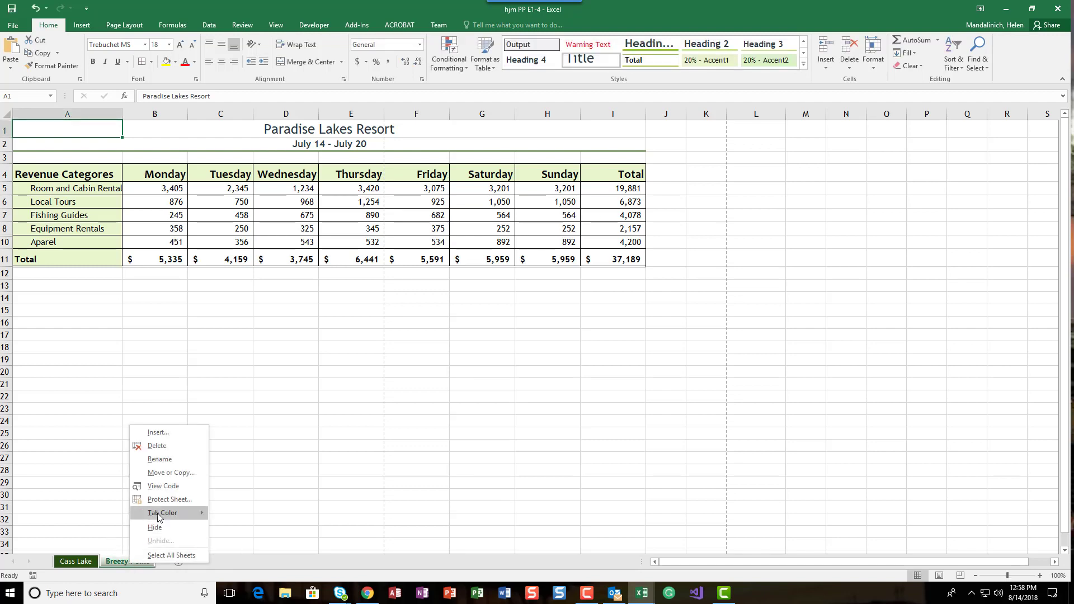
mouse_move(159, 514)
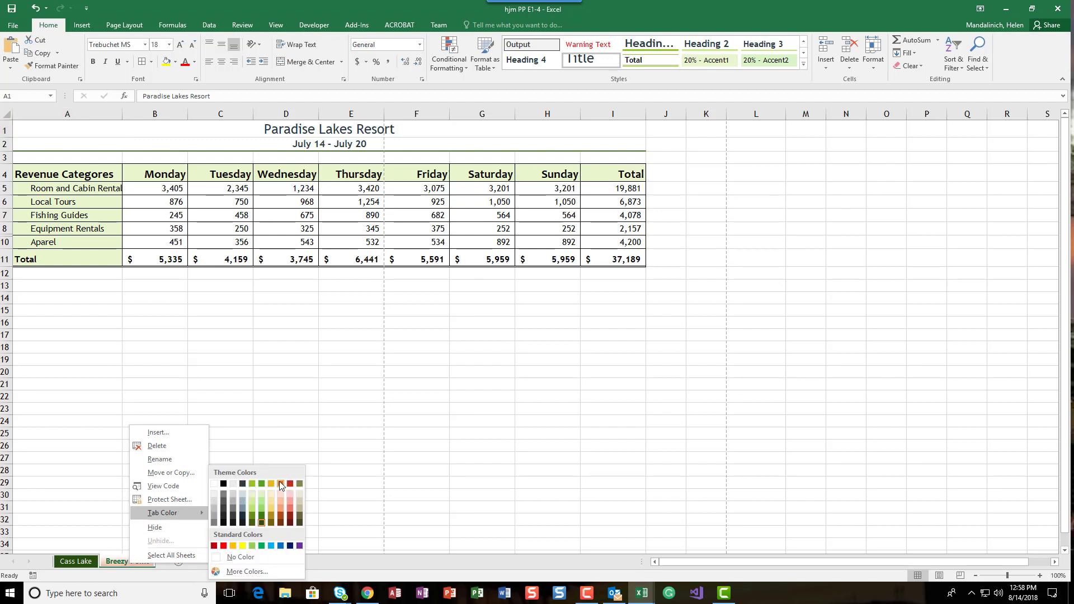
left_click(281, 516)
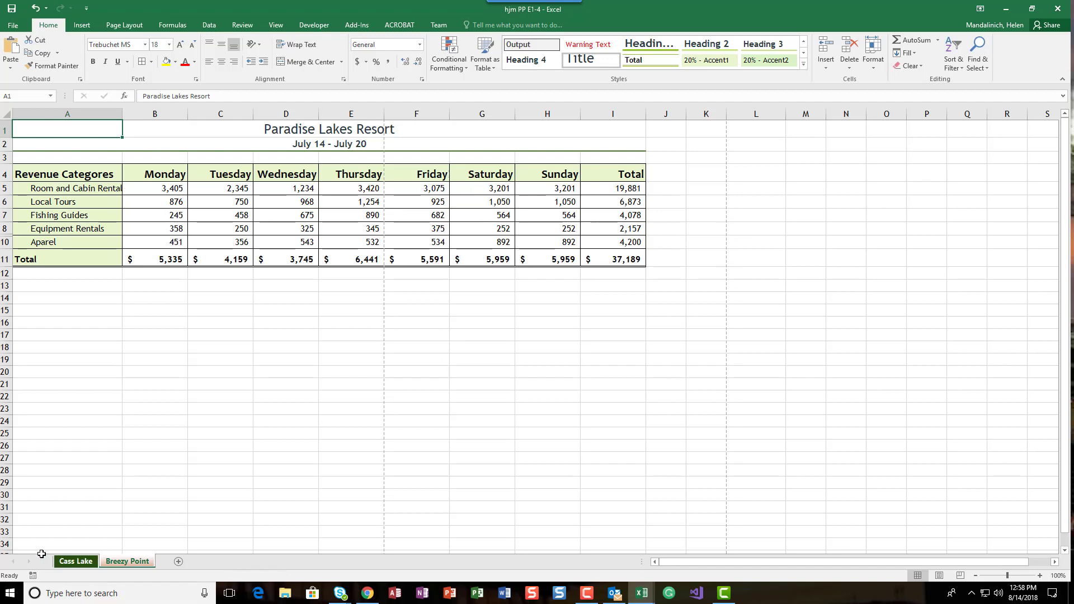
left_click(68, 561)
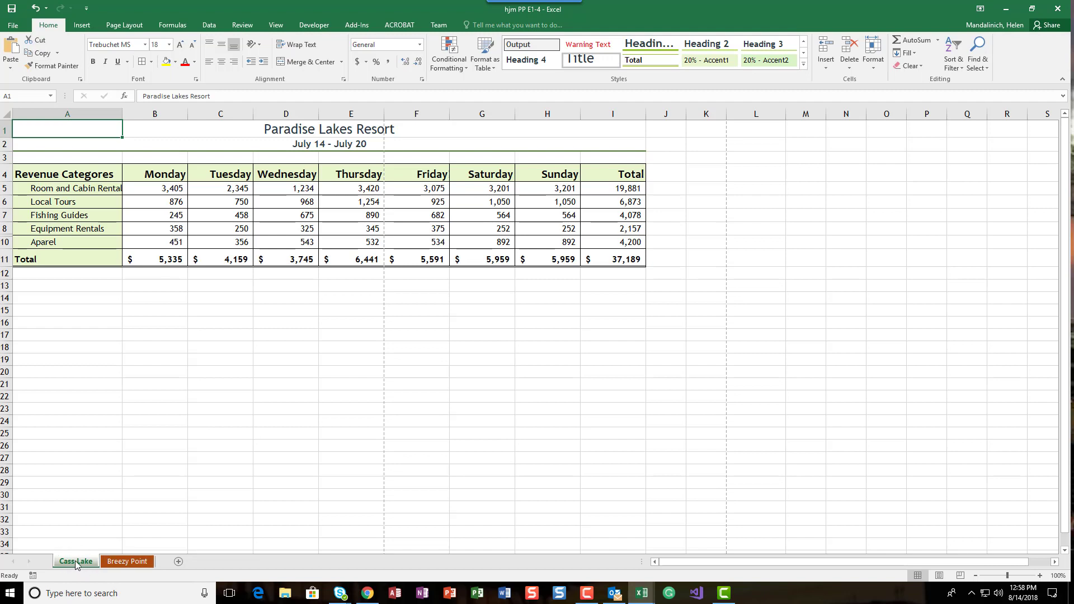
Step: Clear the daily revenue figures in B5:H10 on the Breezy Point sheet, keeping the labels and total formulas
left_click(130, 562)
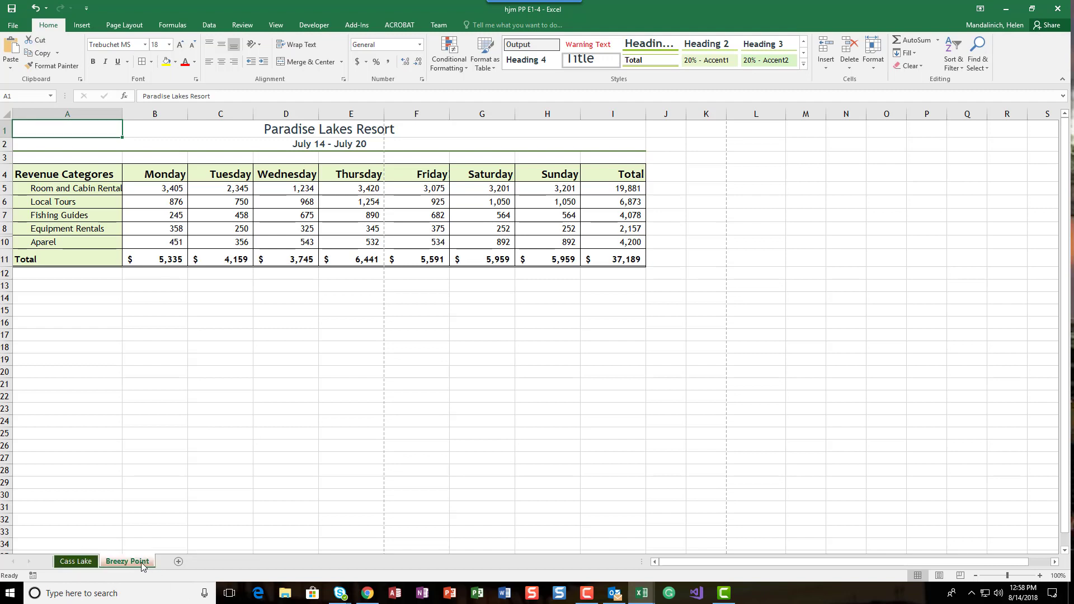
left_click_drag(168, 188, 535, 240)
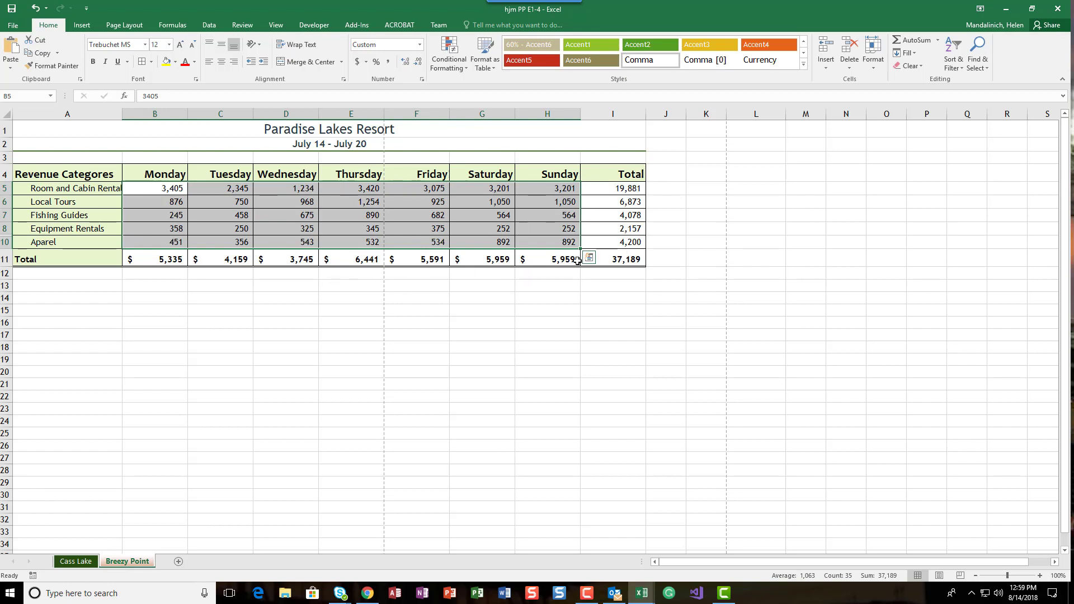
key("Delete")
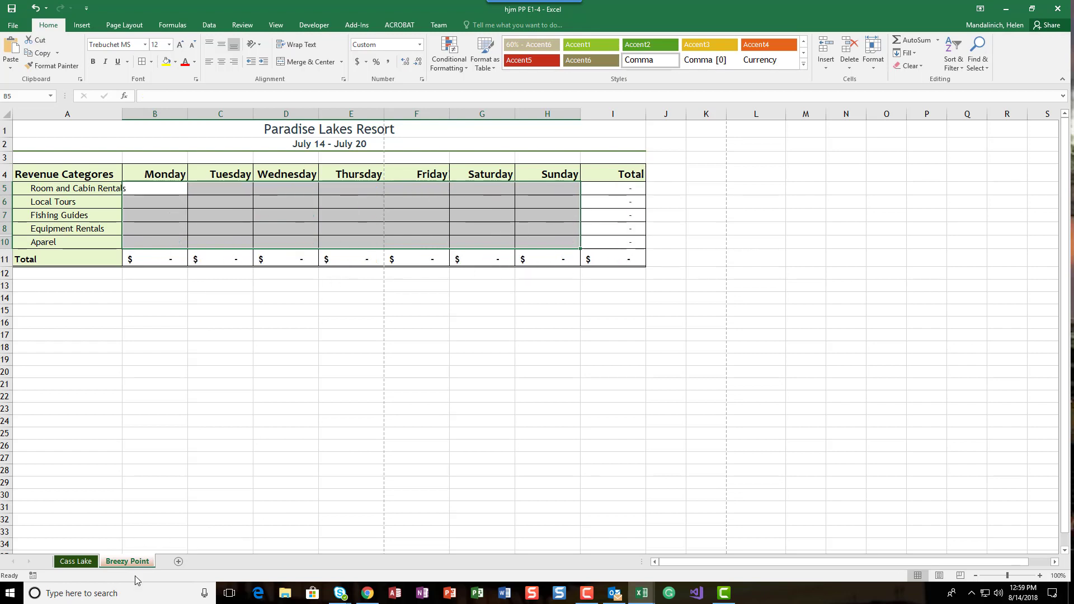